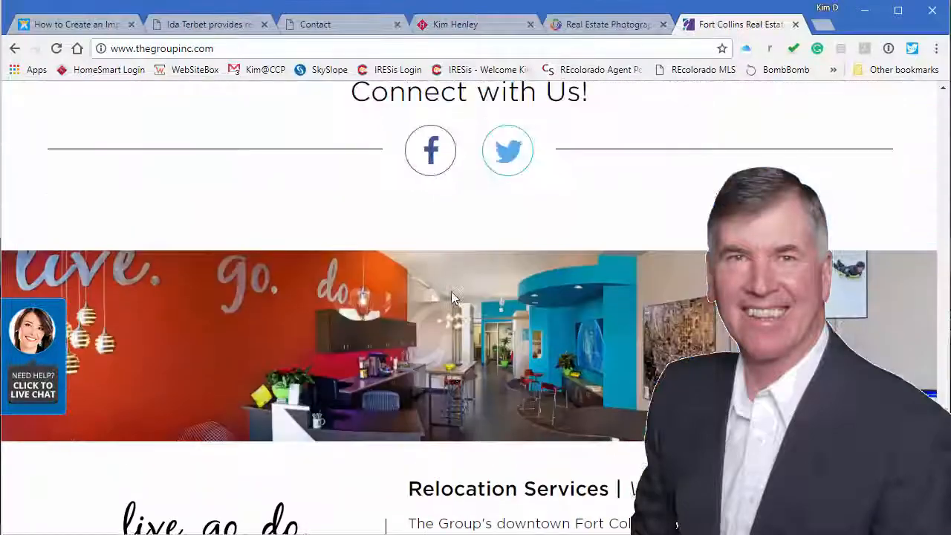
Step: Look over The Group's long home page, from the social media links back up past the Featured Homes section
scroll(453, 299, up, 15)
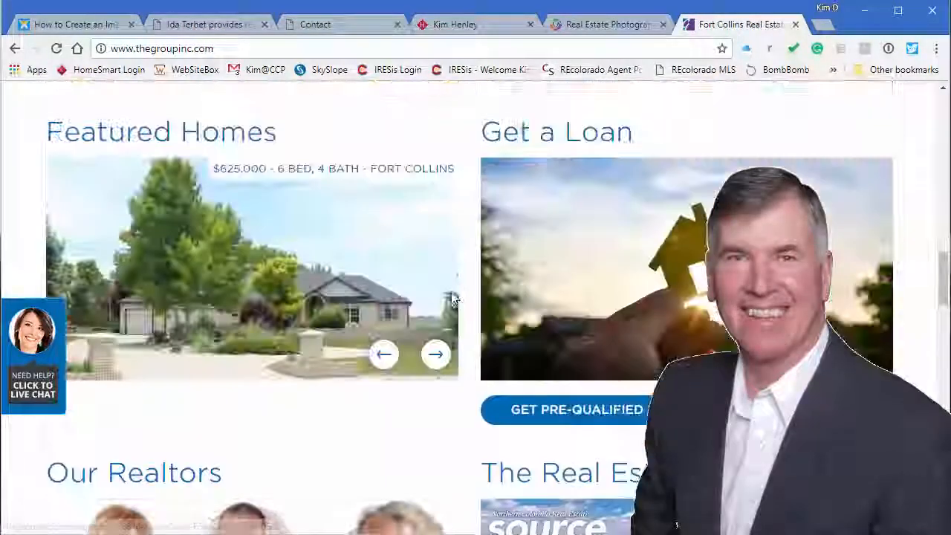
scroll(452, 299, up, 6)
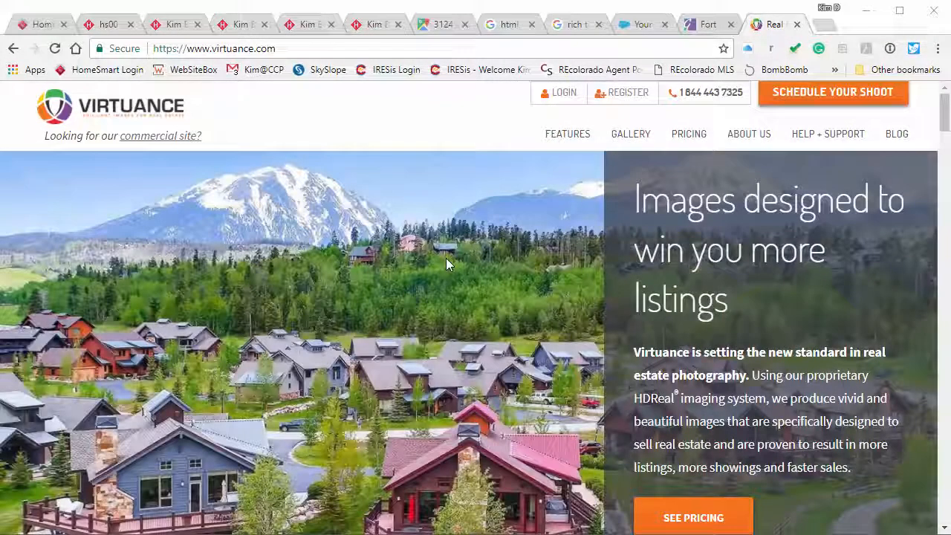
Step: Examine the full length of the Virtuance home page, from the opening image banner down to the footer
scroll(447, 262, down, 4)
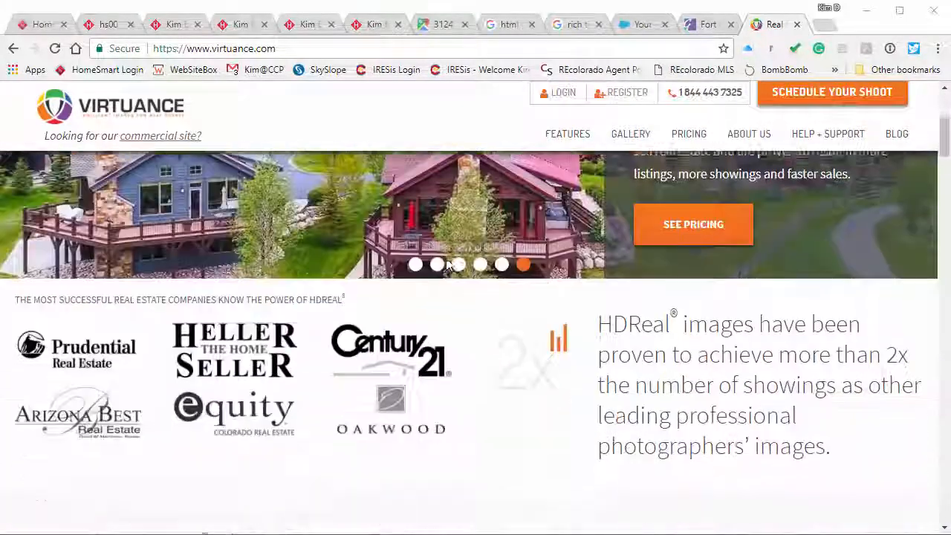
scroll(447, 264, down, 9)
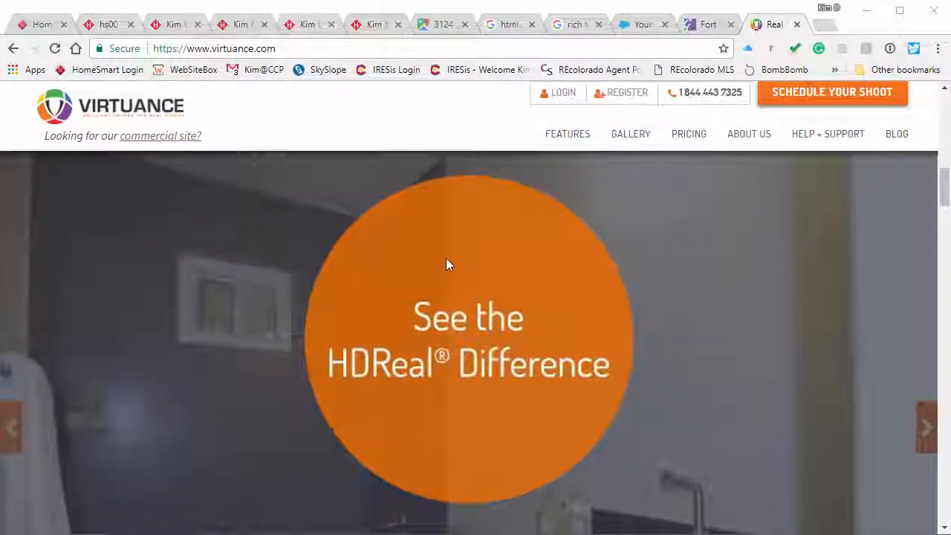
scroll(446, 264, down, 9)
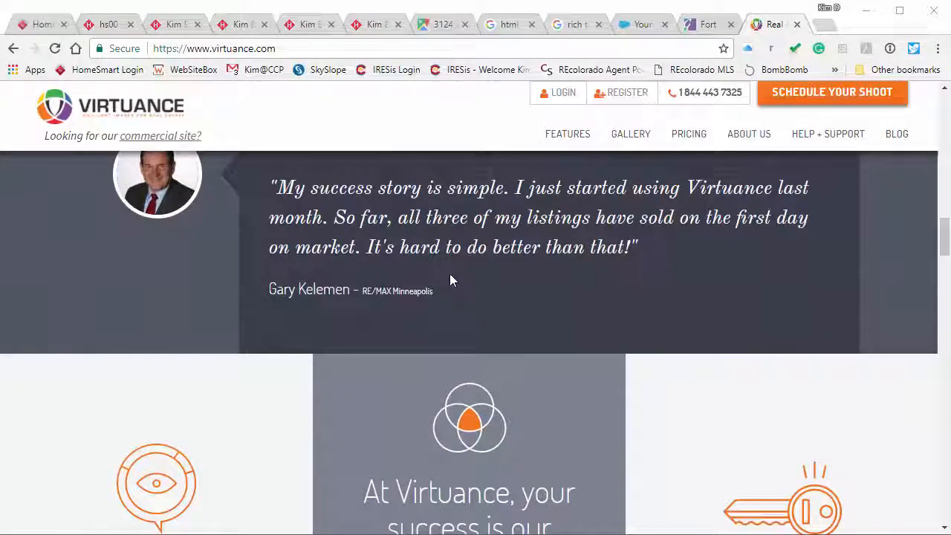
scroll(451, 275, down, 11)
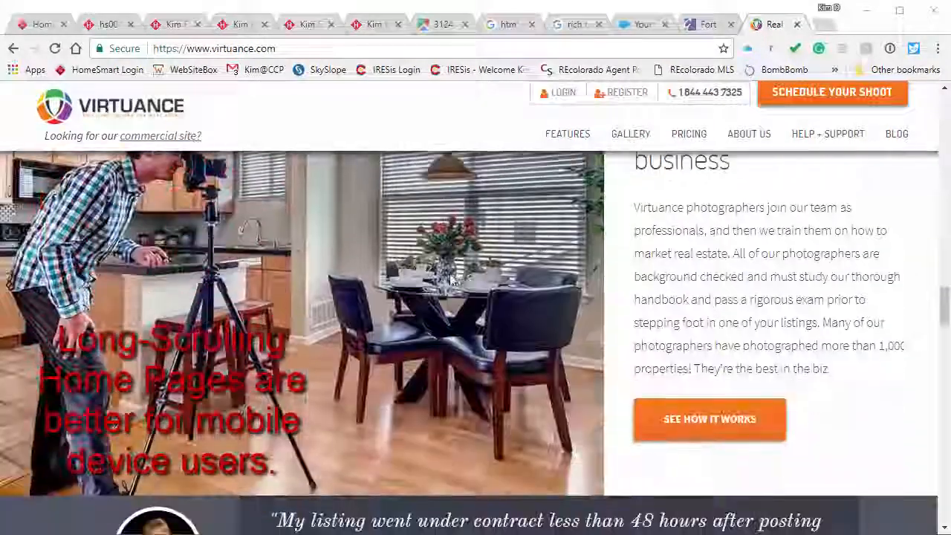
scroll(452, 279, down, 10)
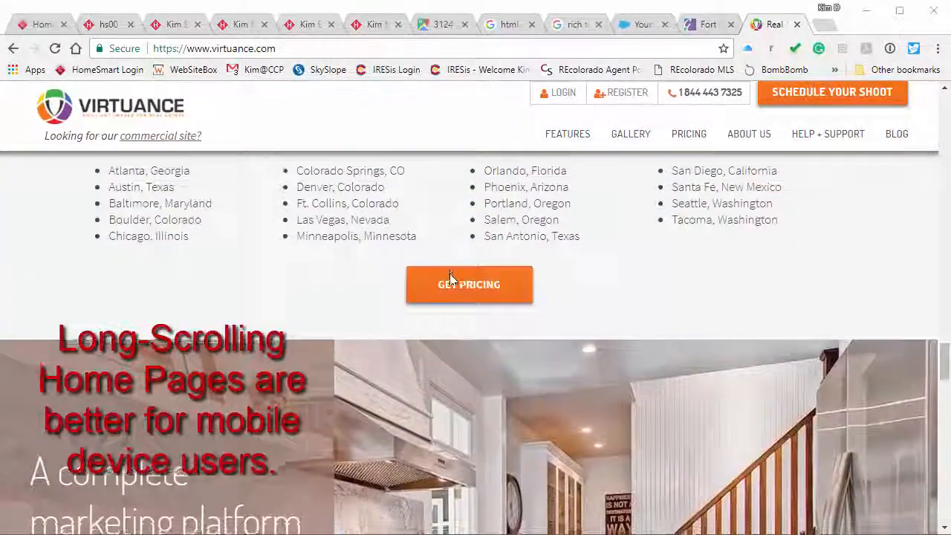
scroll(451, 279, down, 12)
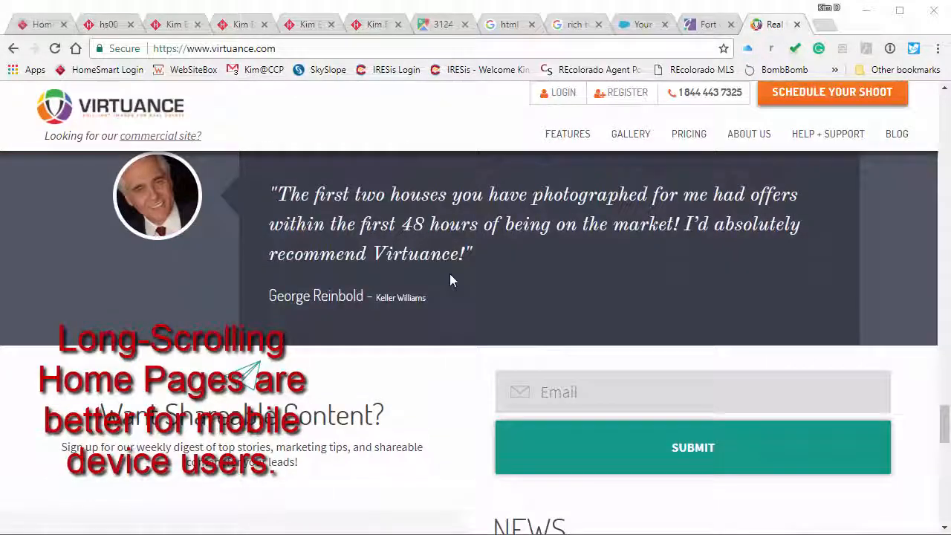
scroll(450, 280, down, 10)
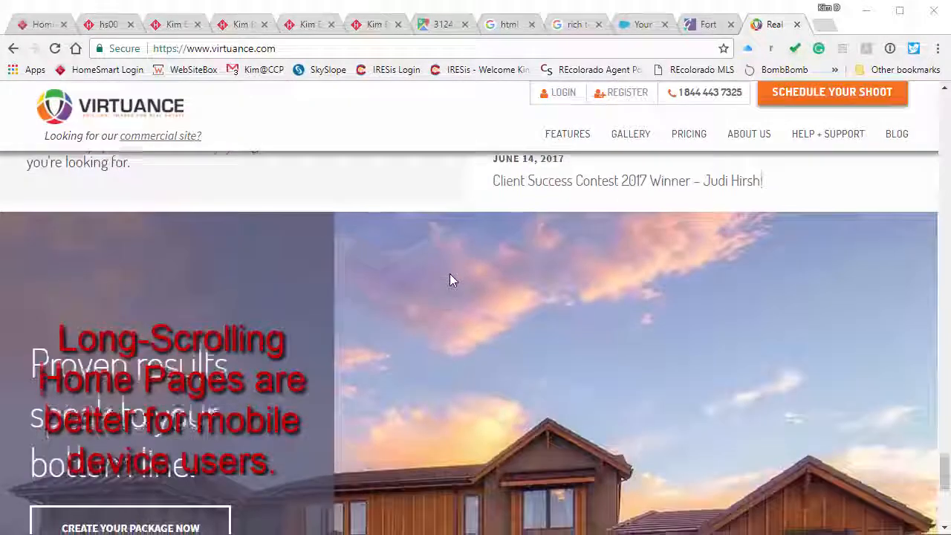
scroll(449, 274, down, 5)
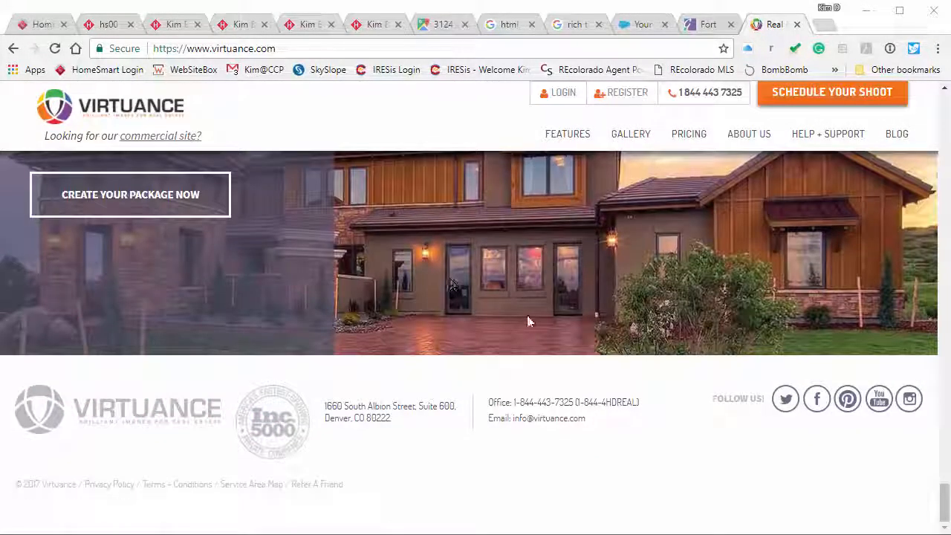
Step: Go back through the Virtuance home page from the footer to the image banner at its beginning
scroll(527, 321, up, 15)
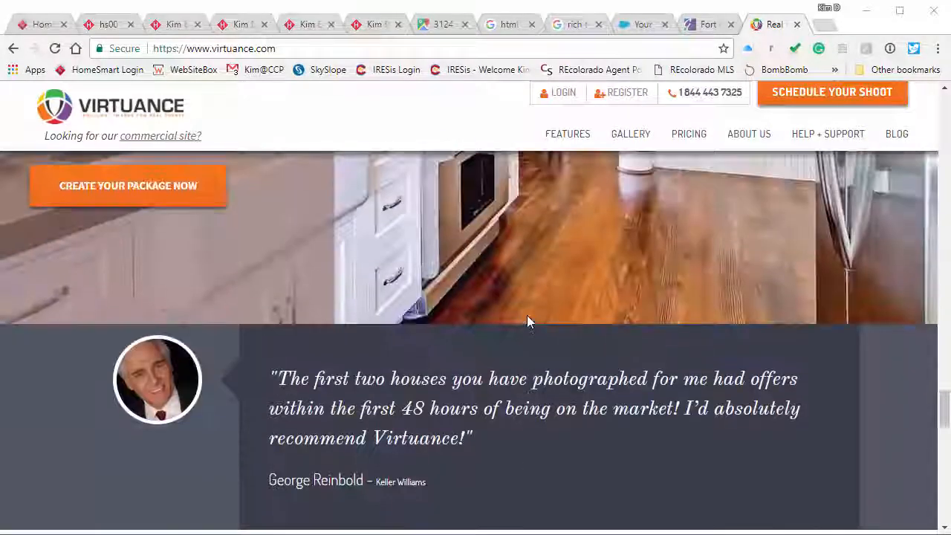
scroll(527, 317, up, 4)
scroll(528, 317, down, 7)
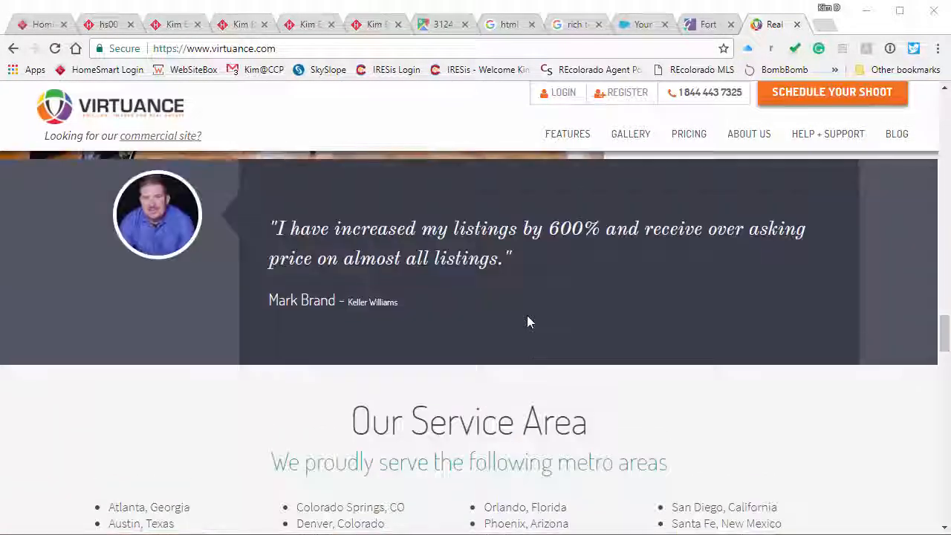
scroll(527, 321, up, 10)
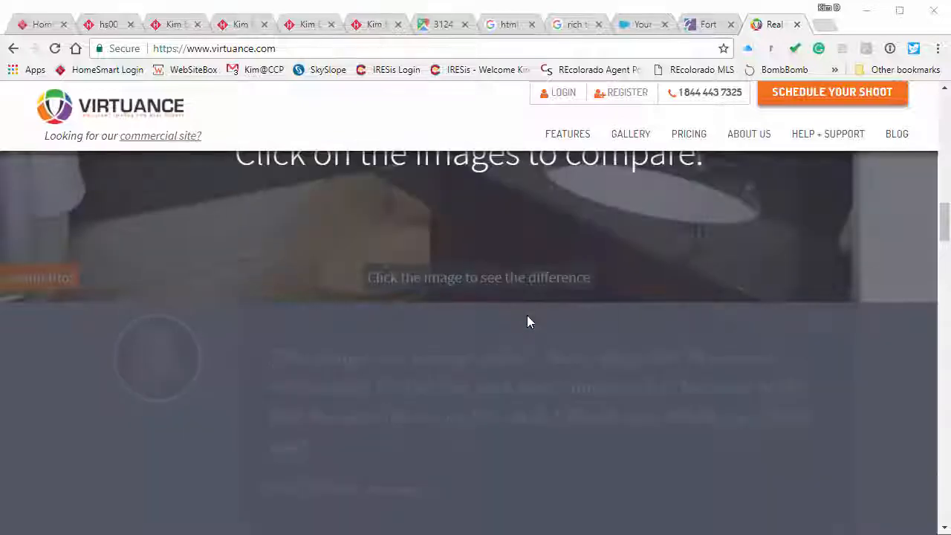
scroll(527, 322, up, 10)
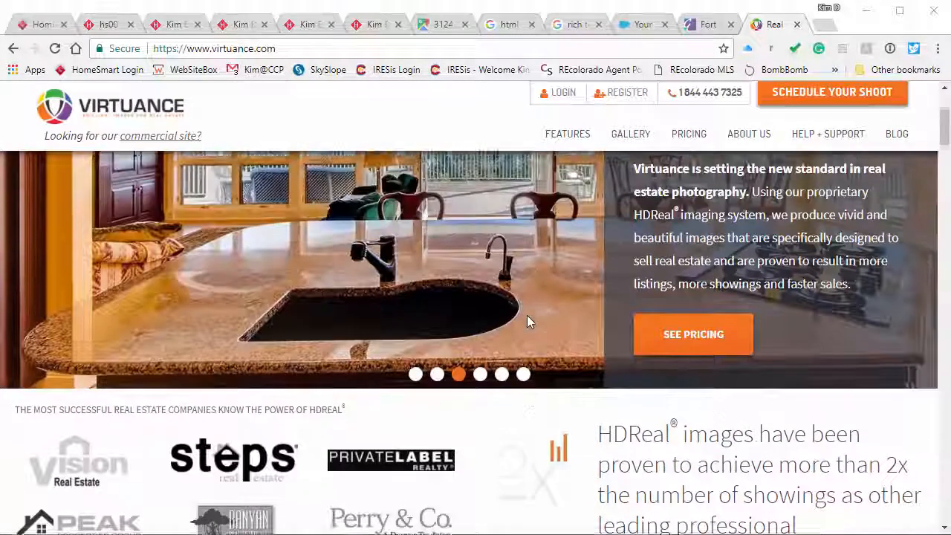
scroll(527, 322, up, 3)
Step: Review the Virtuance page's company logos, HDReal comparison, first testimonial and sales performance sections
scroll(527, 321, down, 6)
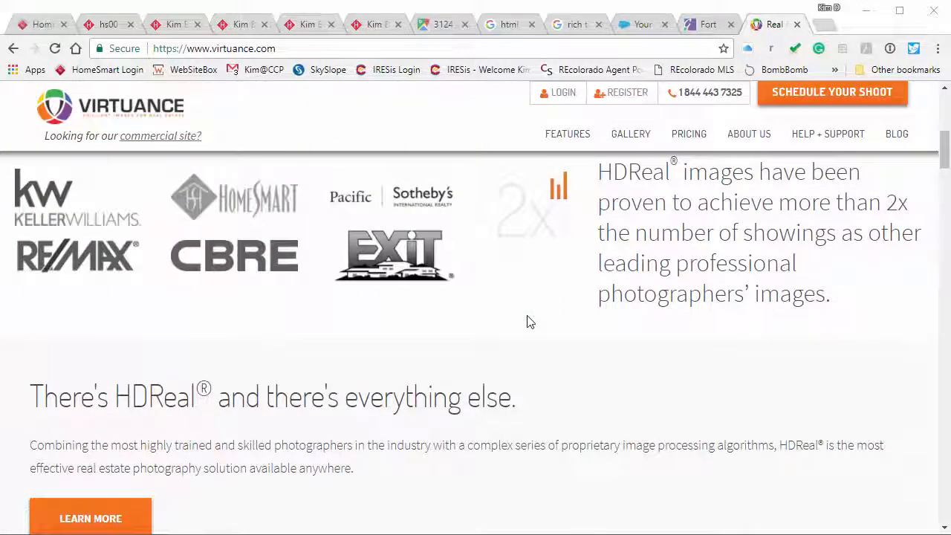
scroll(530, 322, down, 6)
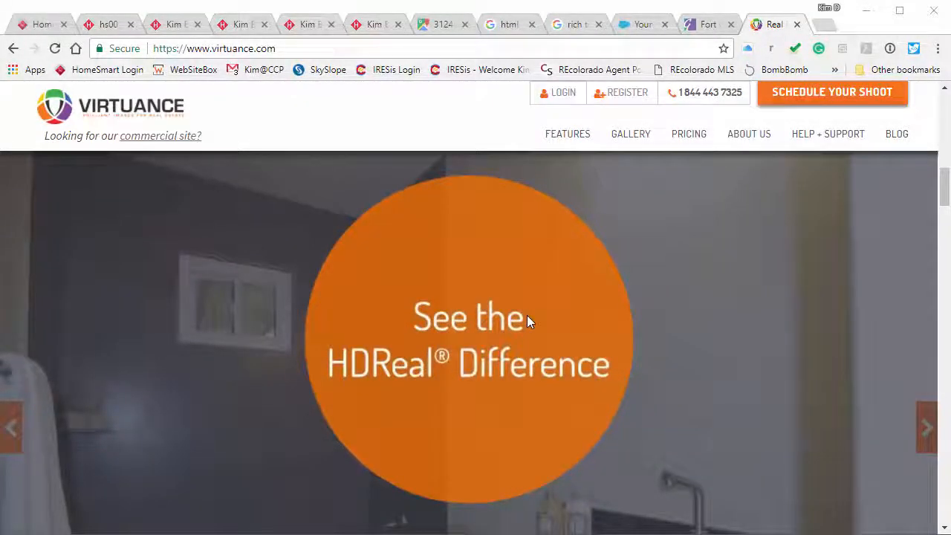
scroll(527, 321, down, 3)
scroll(527, 321, down, 2)
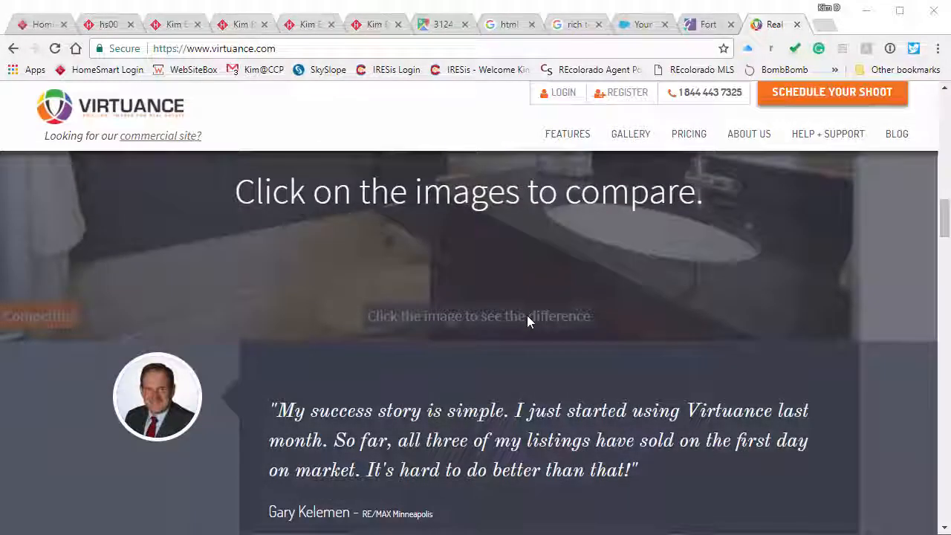
scroll(527, 322, down, 4)
scroll(527, 321, down, 2)
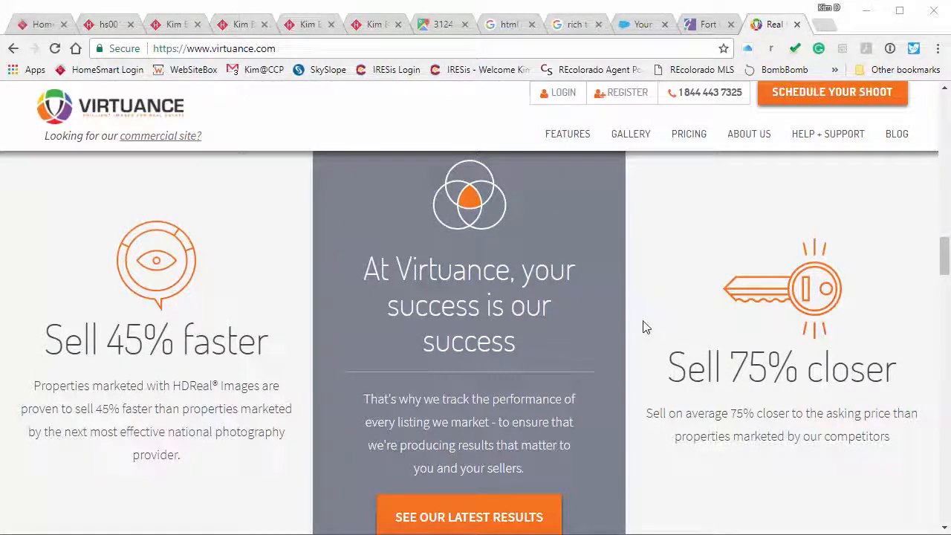
Step: Examine the Virtuance page's photographer, service area and marketing platform sections, including the list of metro areas served
scroll(654, 327, down, 6)
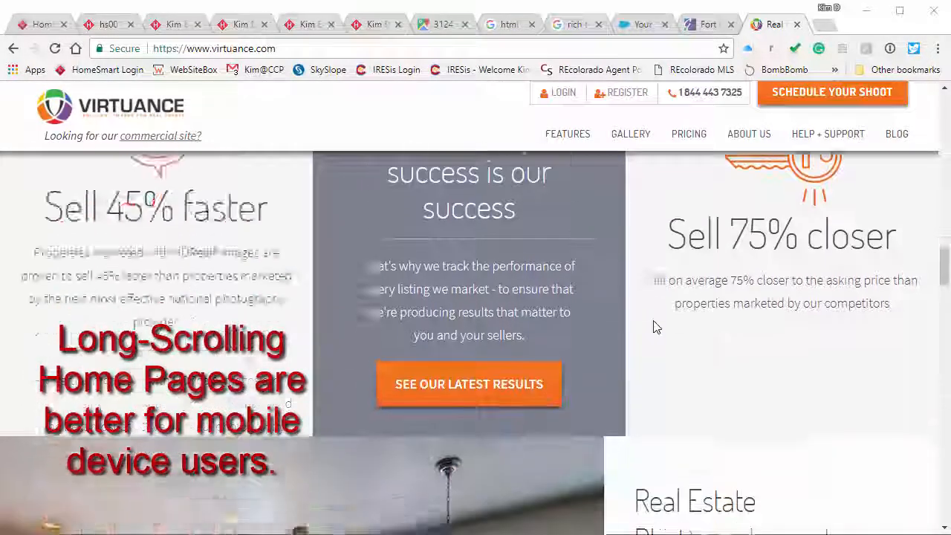
scroll(654, 327, down, 5)
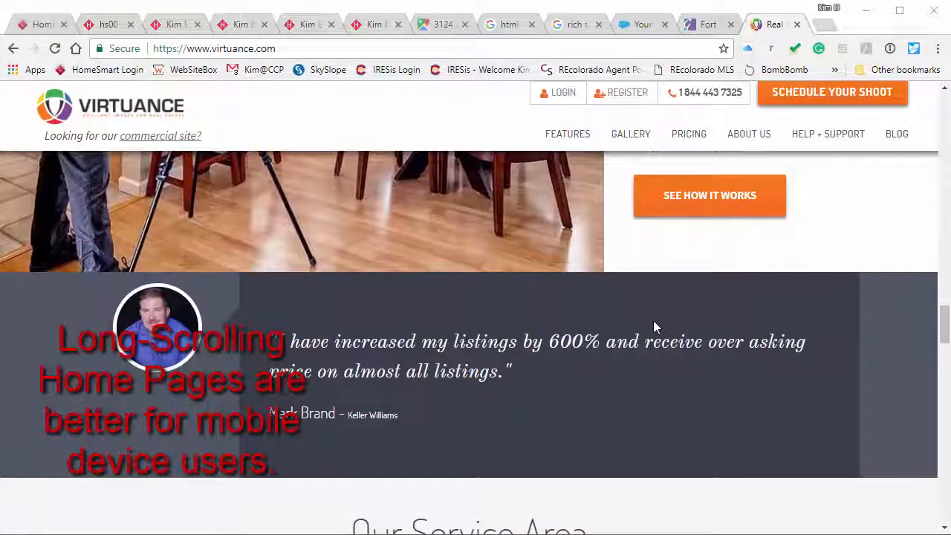
scroll(654, 327, down, 6)
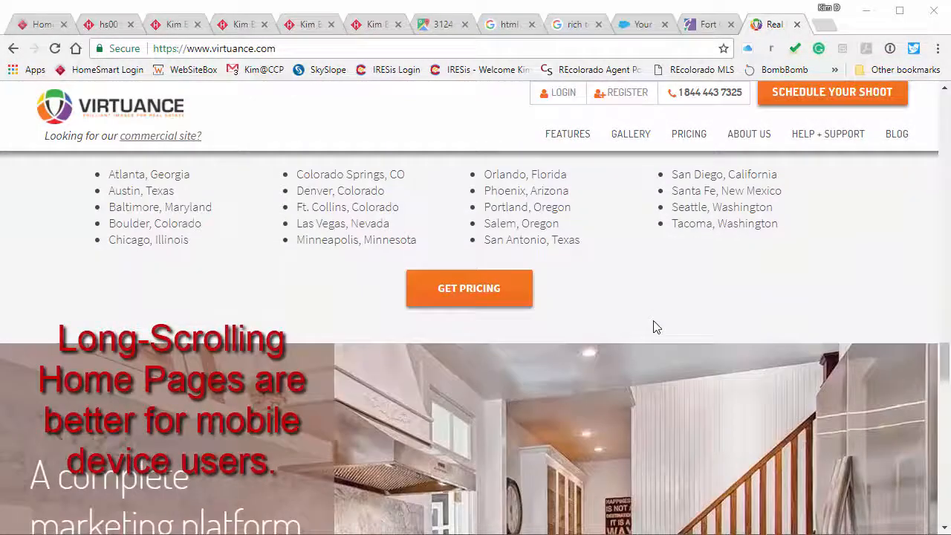
scroll(654, 327, down, 5)
scroll(653, 327, up, 4)
scroll(654, 327, up, 2)
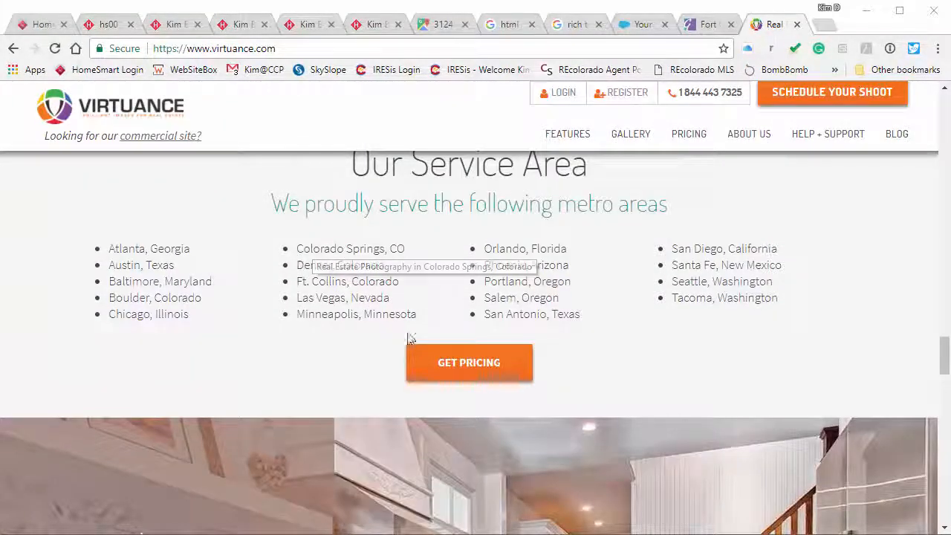
scroll(746, 321, down, 4)
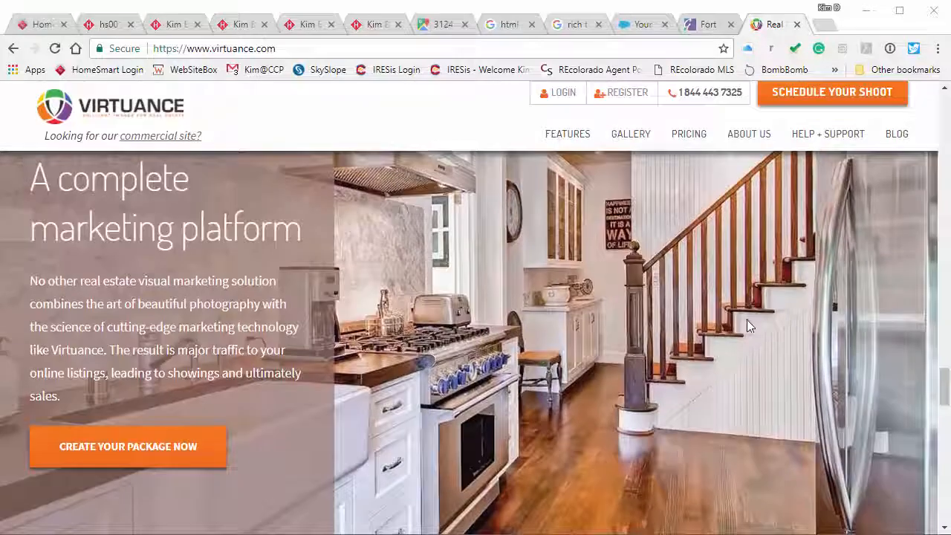
scroll(745, 319, down, 2)
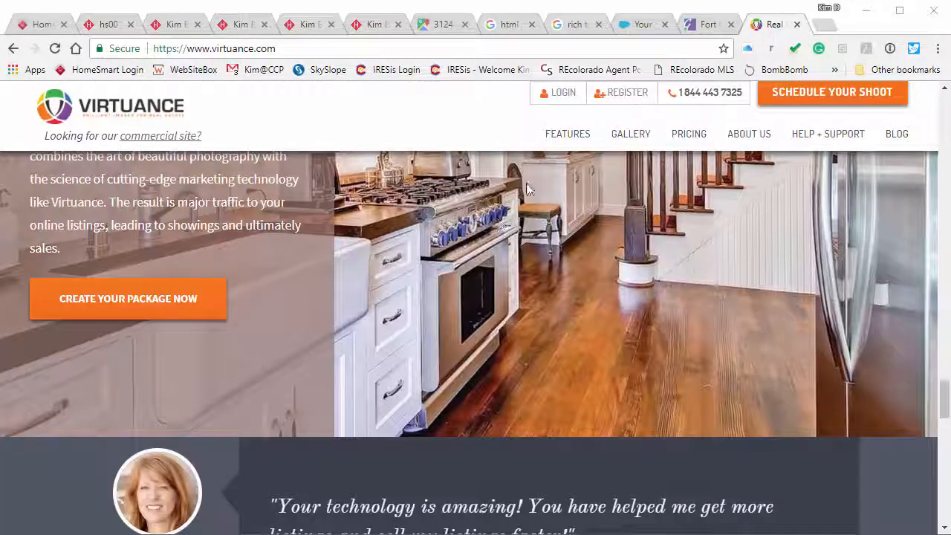
Step: Switch to the HomeSmart agent website and examine its header banner and the list of links in the Welcome section
click(181, 26)
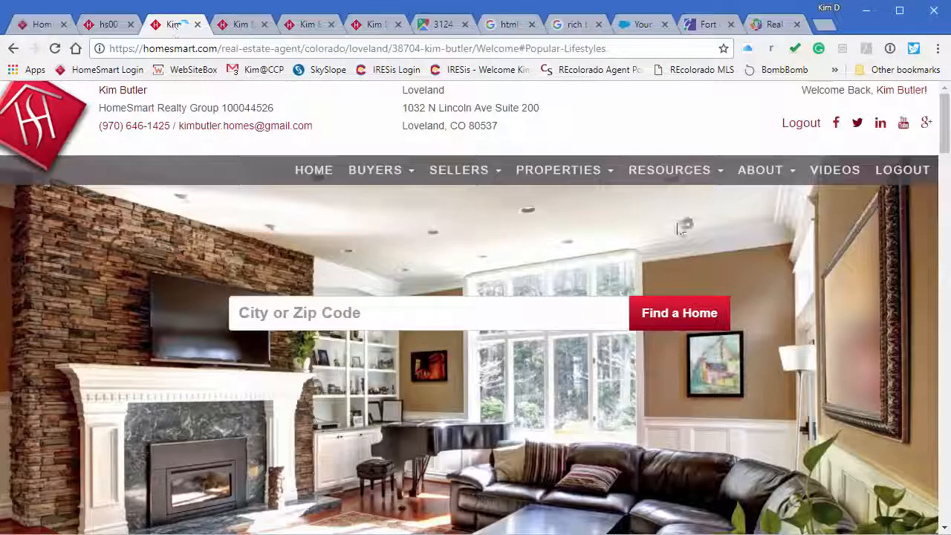
scroll(645, 247, down, 4)
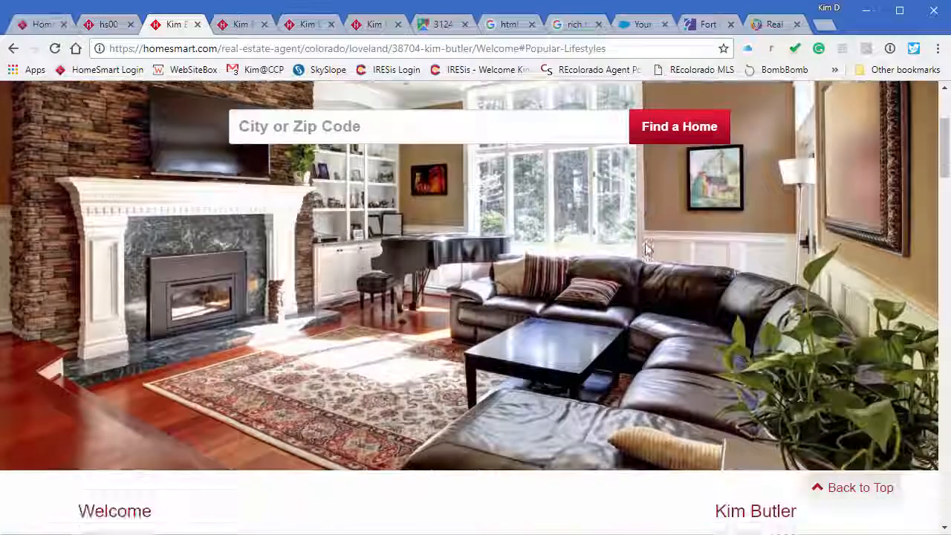
scroll(645, 250, down, 3)
scroll(645, 250, up, 1)
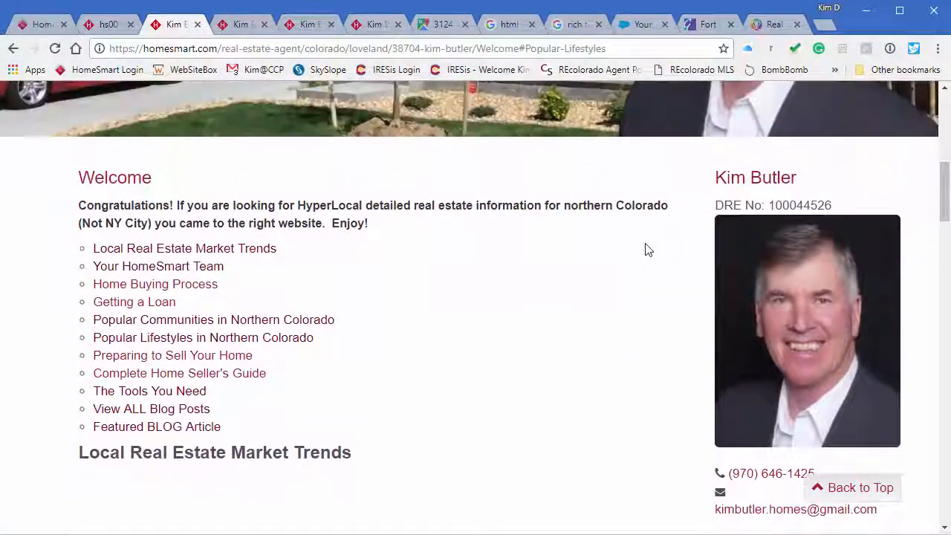
scroll(384, 226, up, 5)
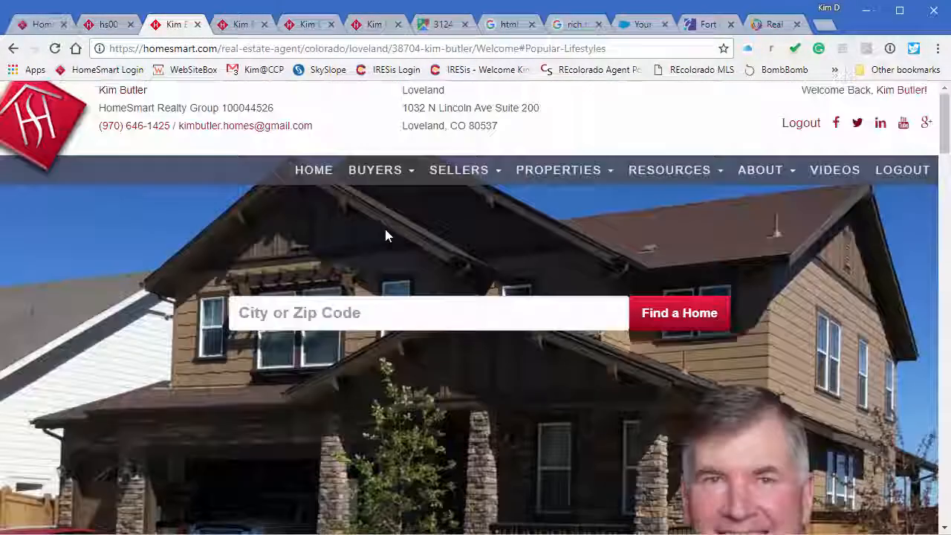
scroll(384, 226, down, 3)
scroll(384, 226, down, 2)
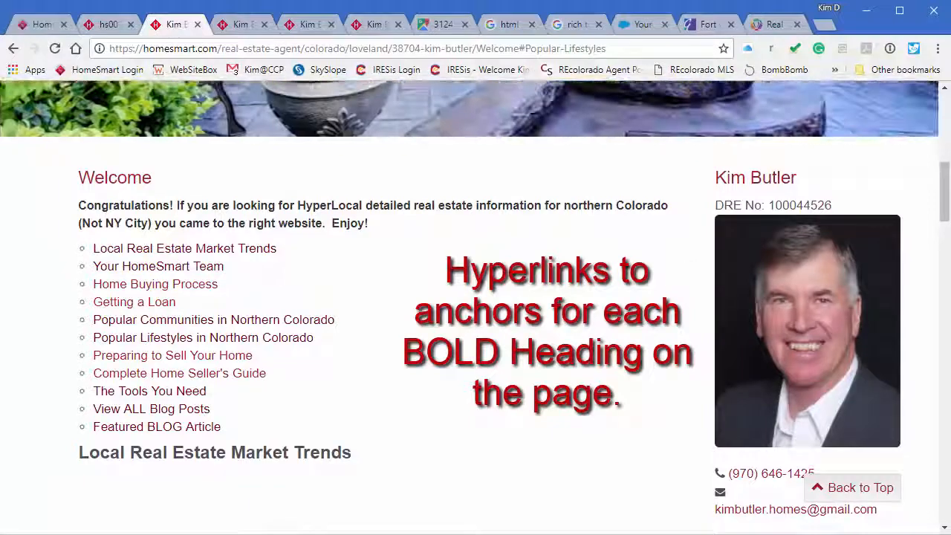
Step: Review the bold section headings on the agent's home page, from Home Buying Process down to Featured BLOG Article
drag(947, 192, 947, 354)
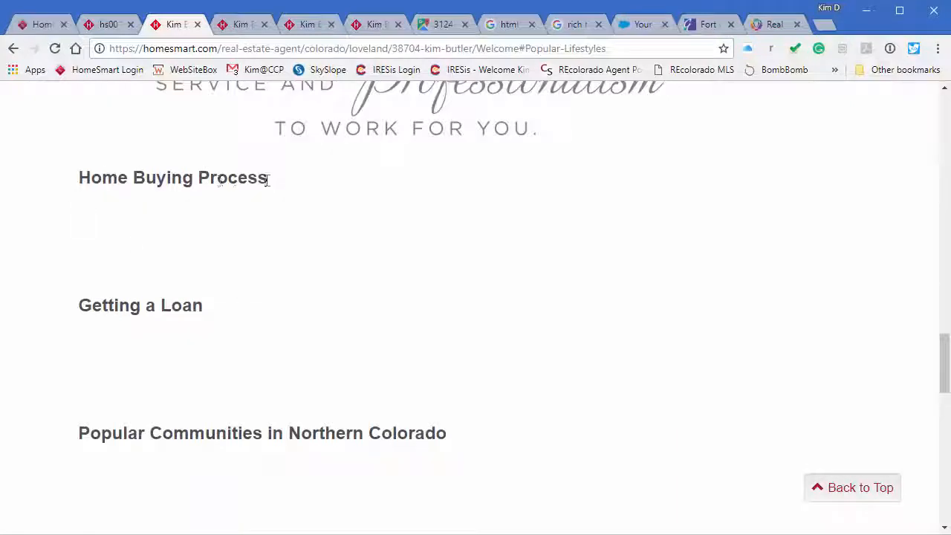
scroll(486, 315, down, 4)
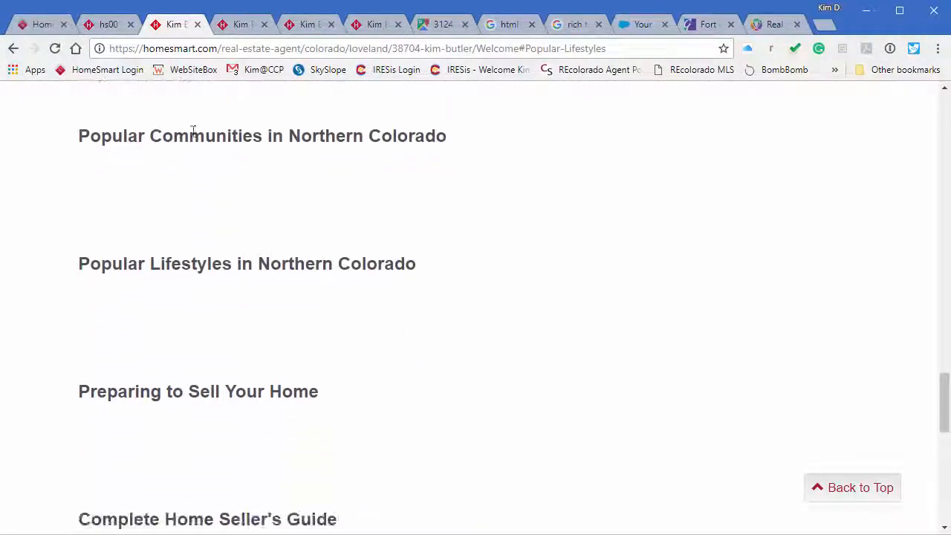
scroll(392, 393, down, 6)
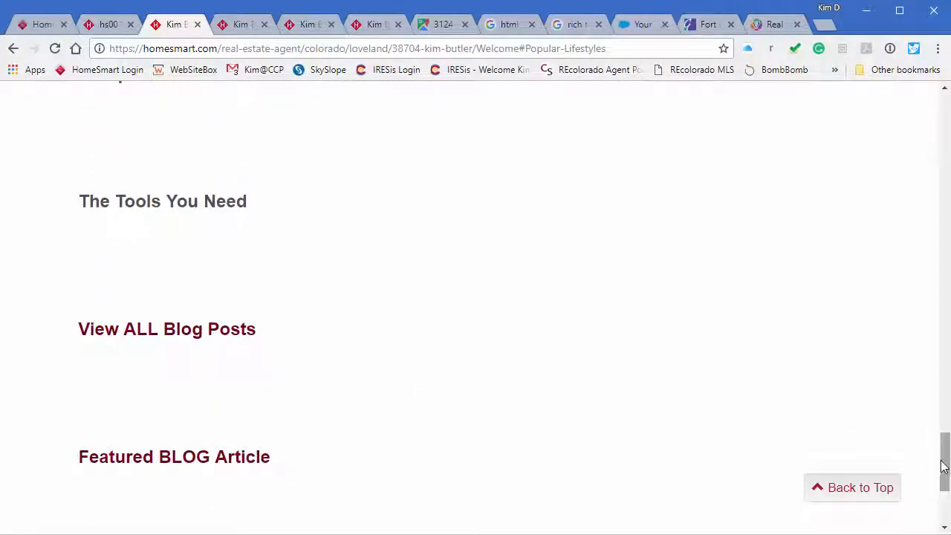
Step: Return to the list of section links under the Welcome heading of the agent's home page
drag(943, 466, 936, 122)
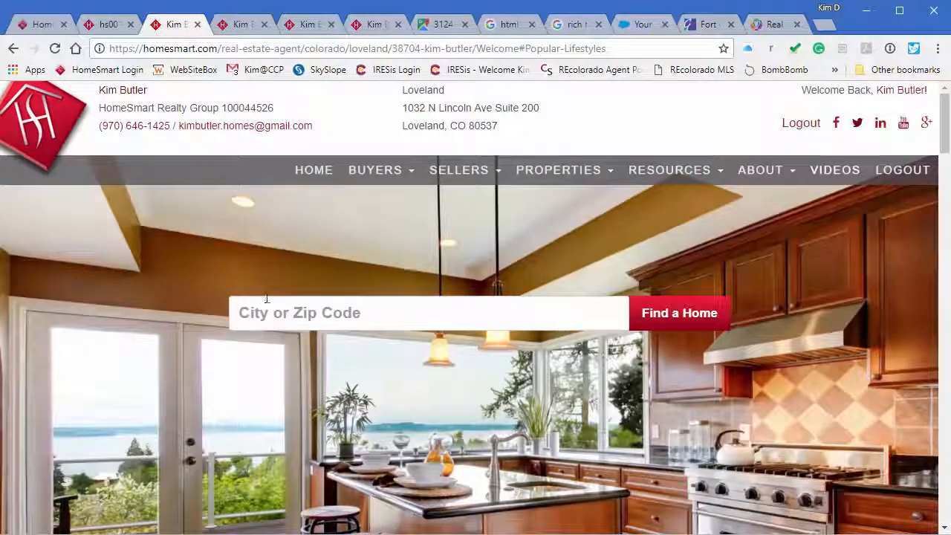
scroll(266, 307, down, 4)
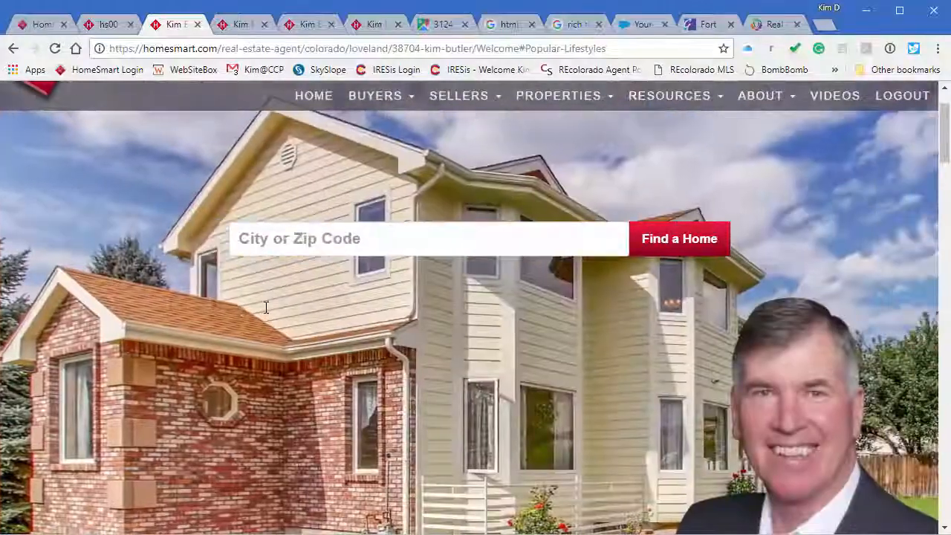
scroll(265, 307, down, 3)
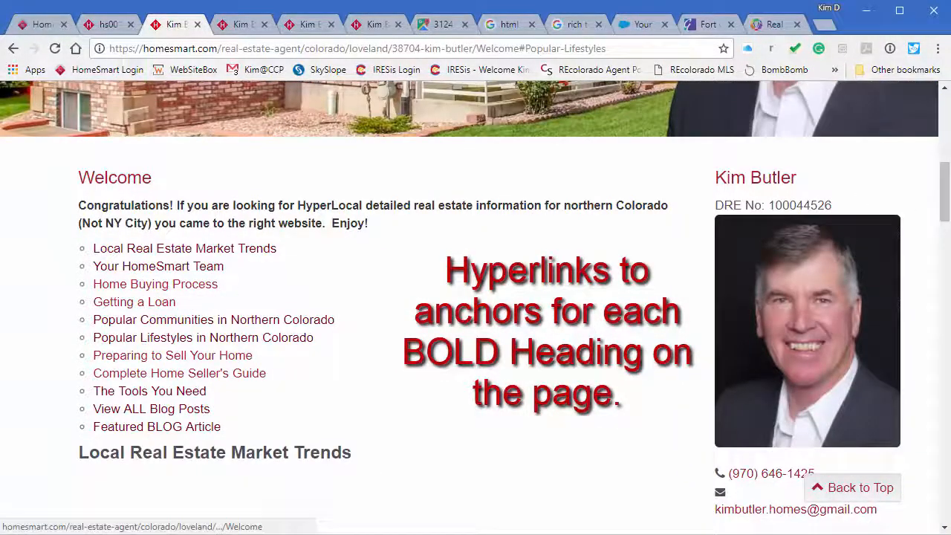
Step: Follow the Getting a Loan link in the Welcome list to its section, and return to the top of the page
drag(944, 186, 945, 237)
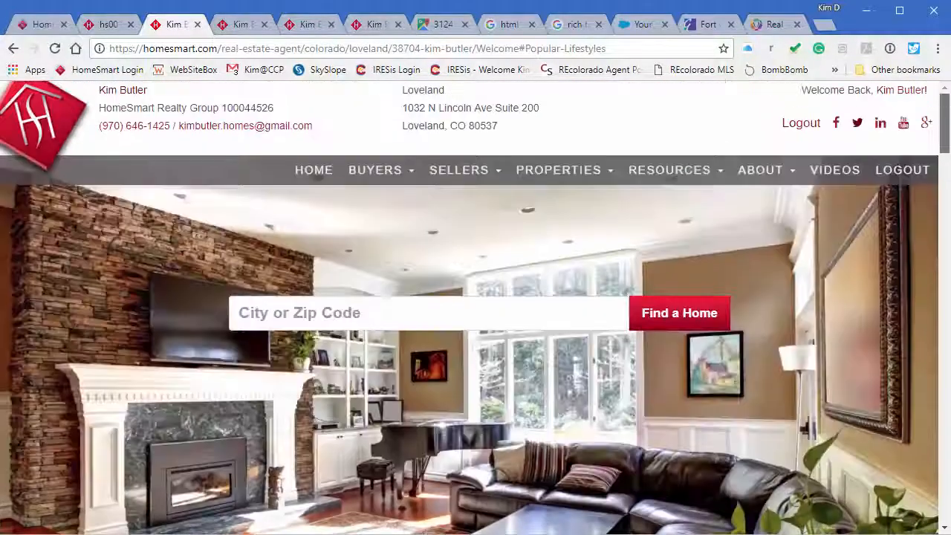
scroll(280, 253, down, 7)
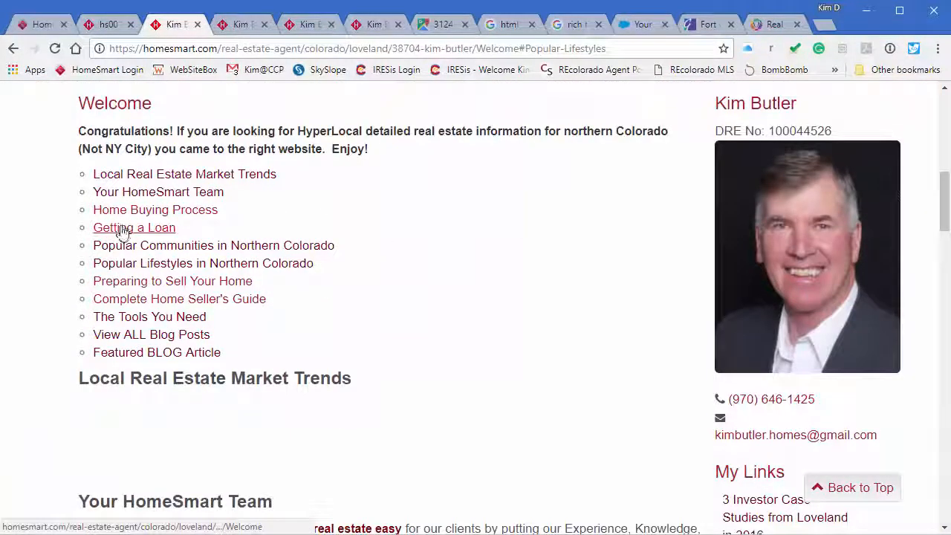
click(122, 230)
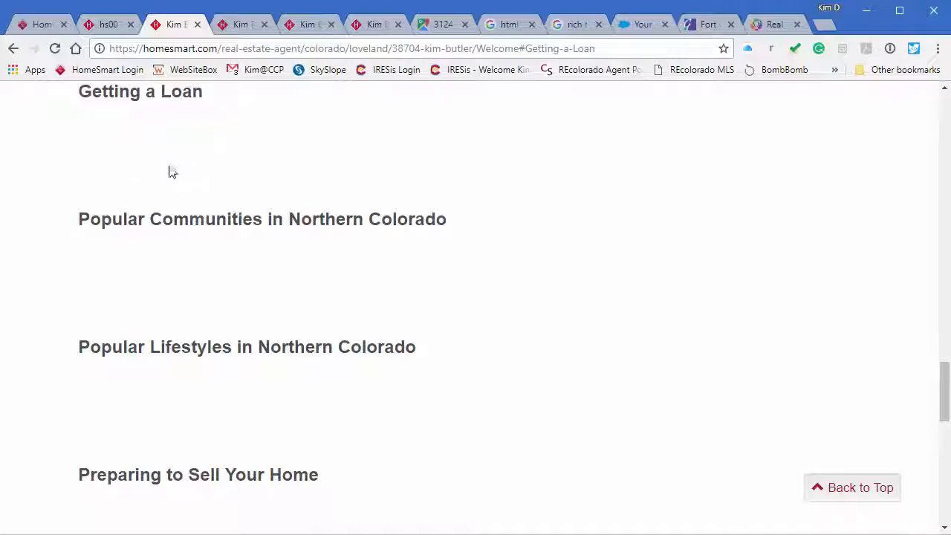
click(851, 484)
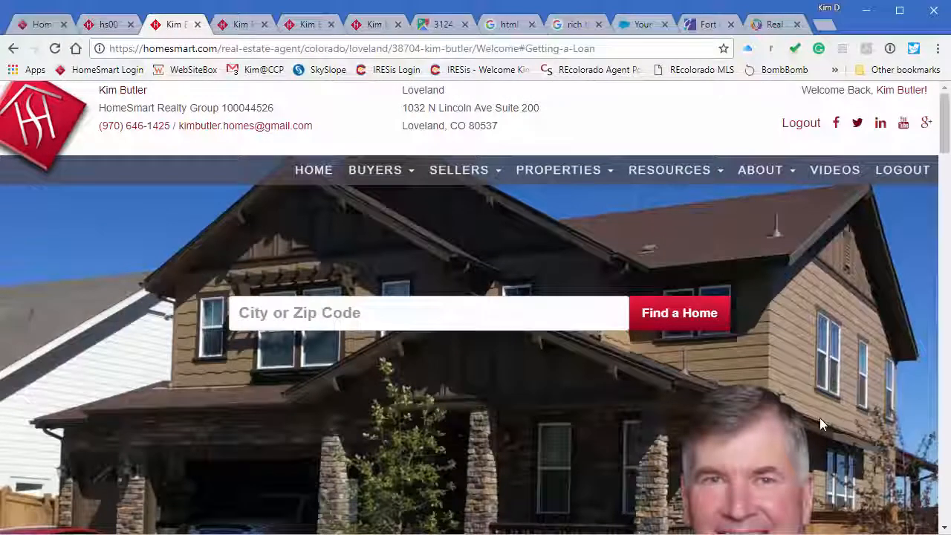
Step: Follow the Your HomeSmart Team link to its section, and return to the list of section links under Welcome
scroll(819, 417, down, 5)
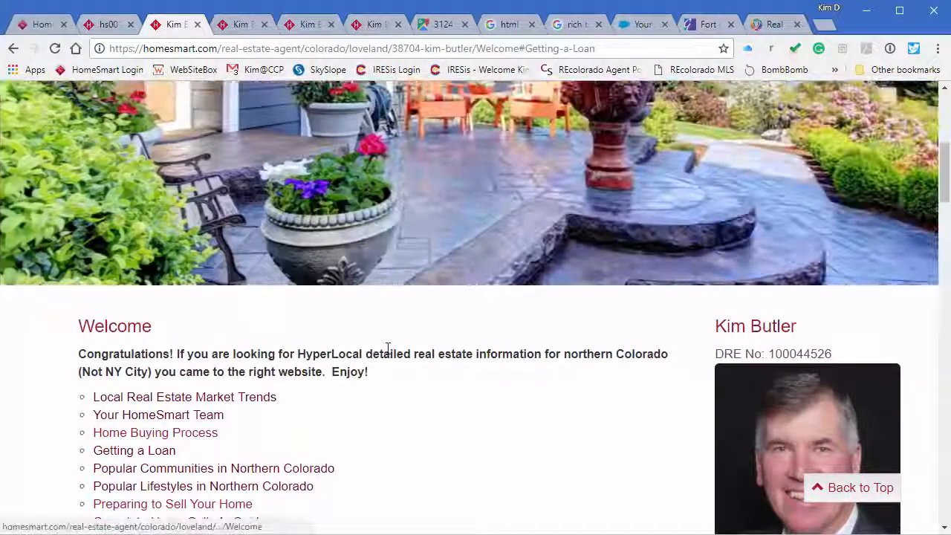
scroll(387, 352, down, 3)
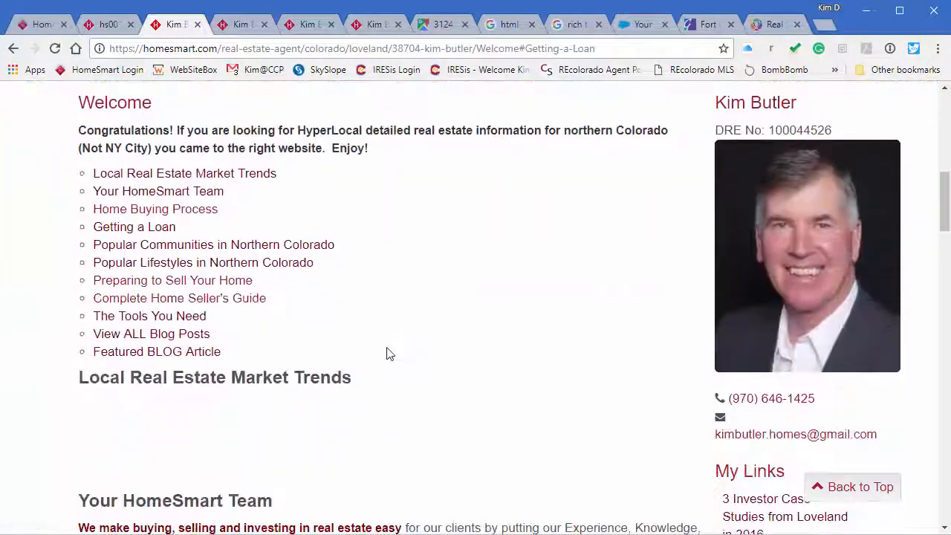
click(135, 192)
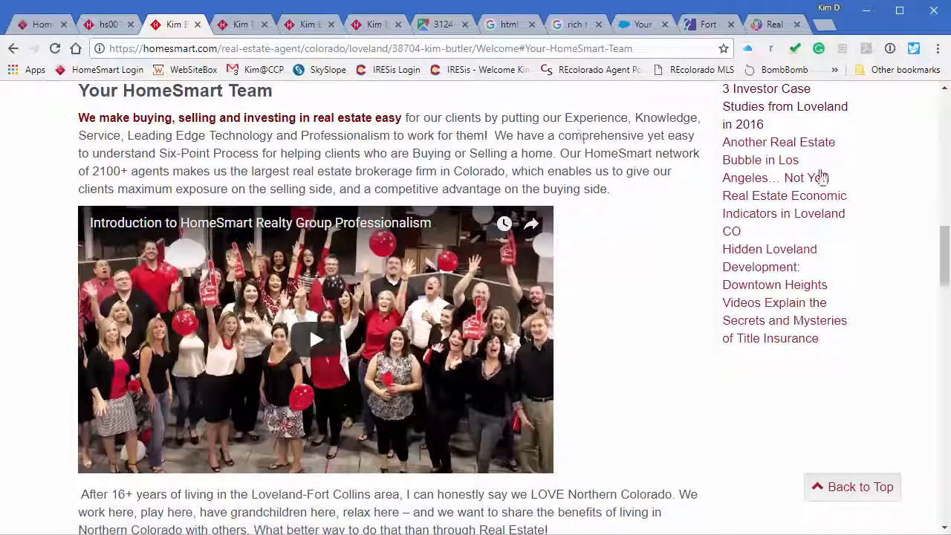
drag(944, 258, 944, 118)
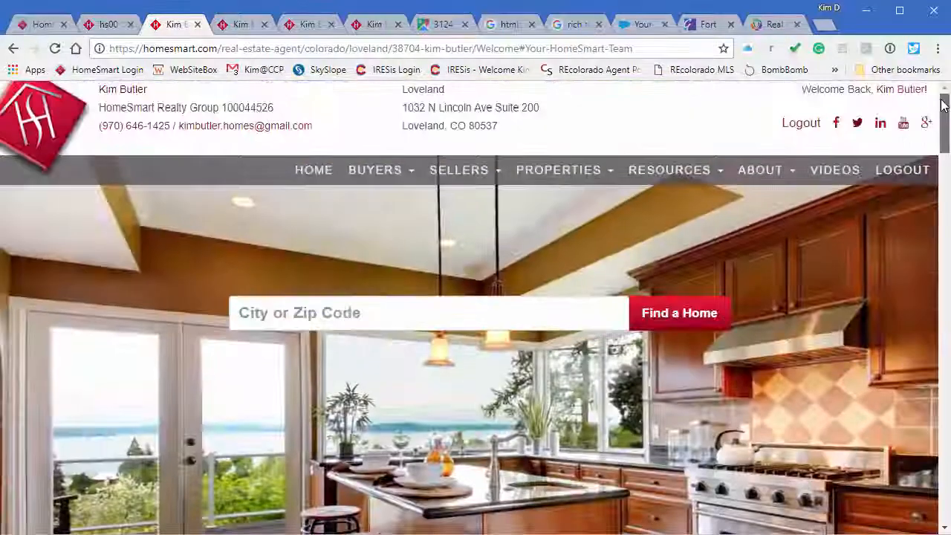
scroll(188, 207, down, 10)
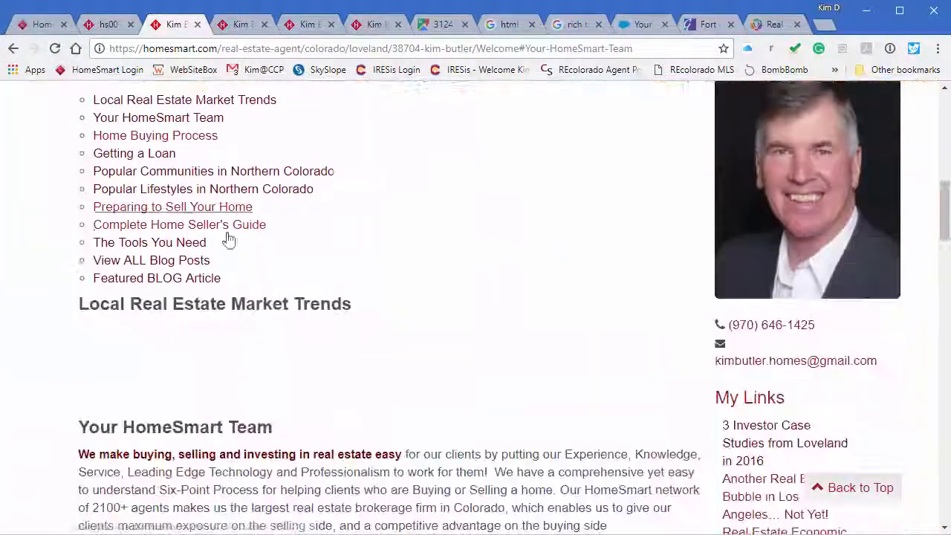
Step: Switch to the HomeSmart marketing admin site and open the About Me page description for editing
click(94, 26)
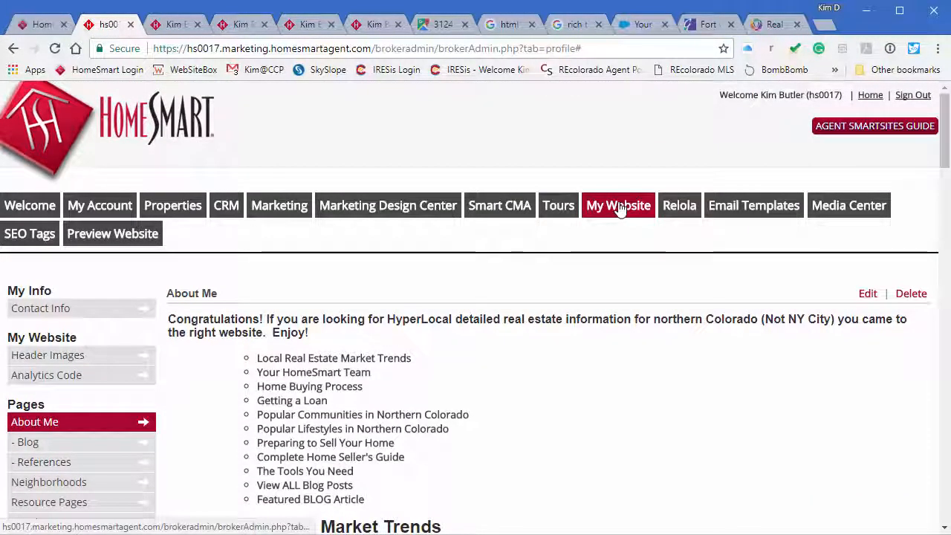
scroll(617, 209, down, 2)
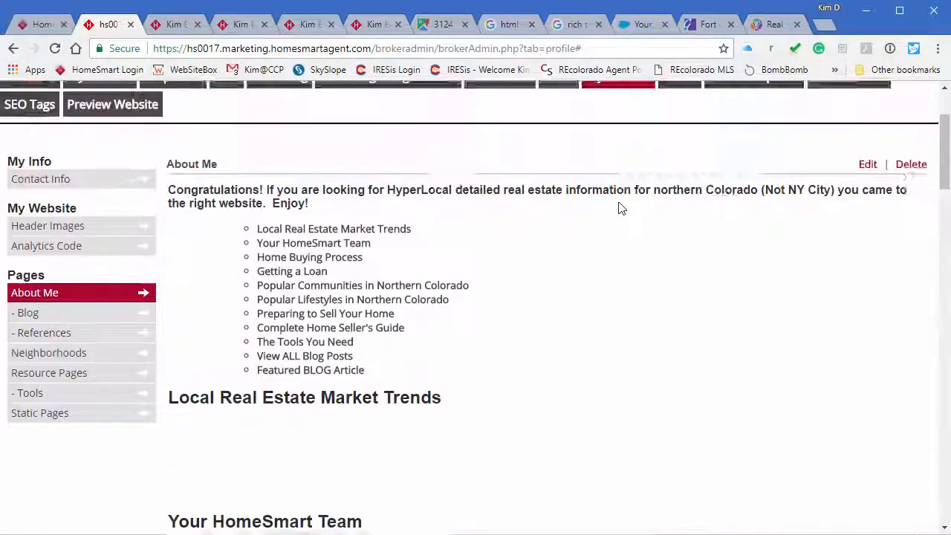
scroll(621, 208, up, 2)
click(868, 295)
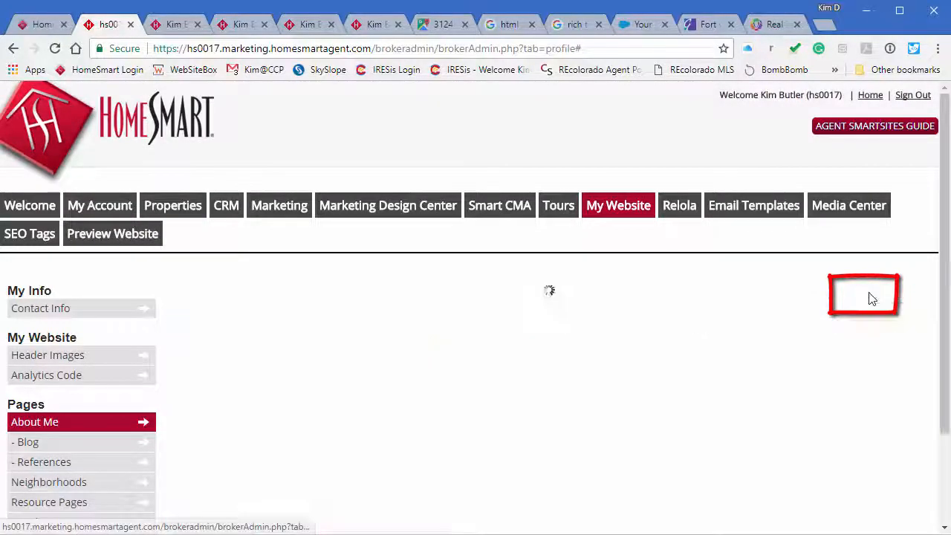
scroll(831, 322, down, 2)
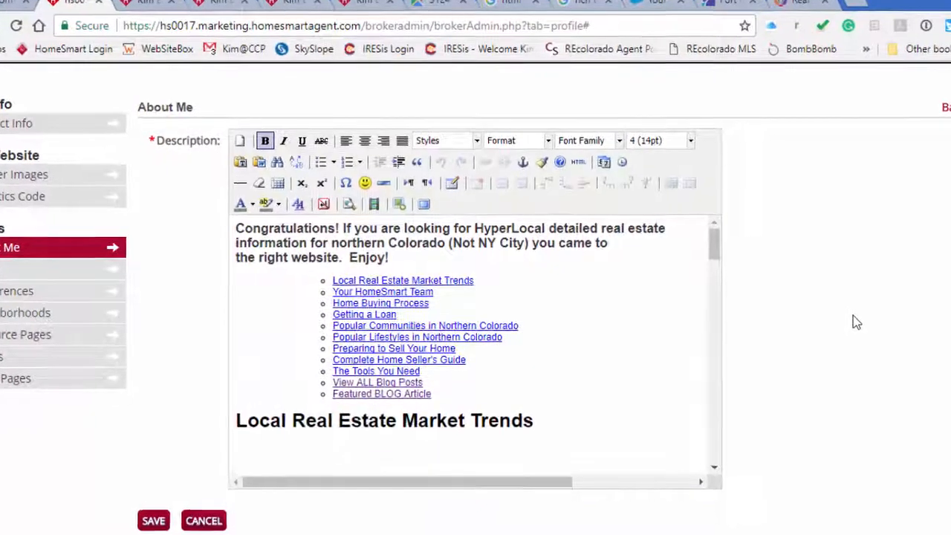
Step: Open the anchor dialog for the word Local in the Local Real Estate Market Trends heading, and close it without inserting anything
drag(712, 246, 713, 250)
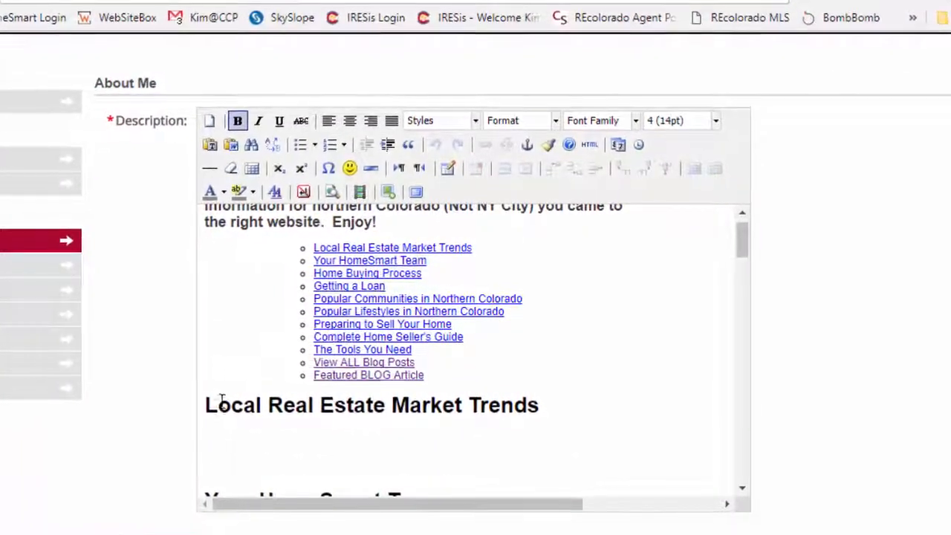
click(211, 404)
drag(752, 231, 807, 227)
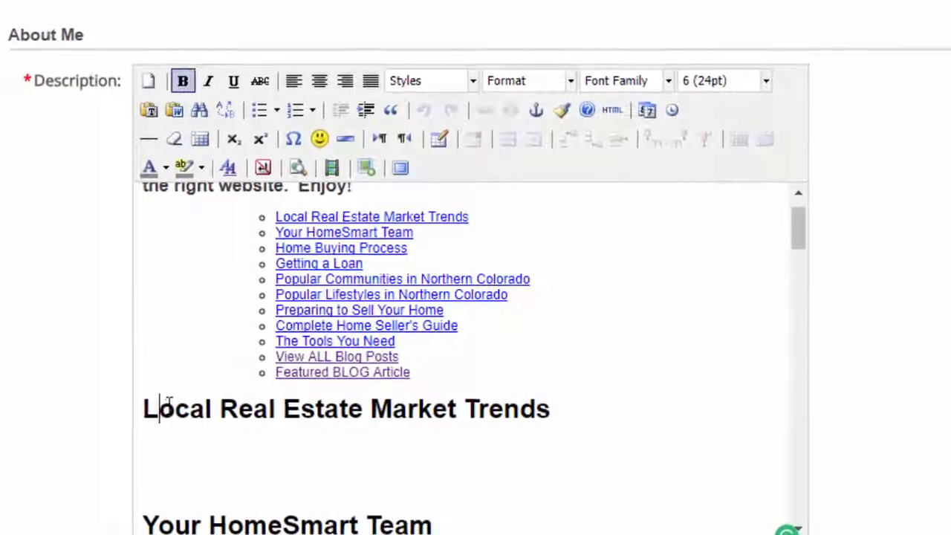
double_click(167, 407)
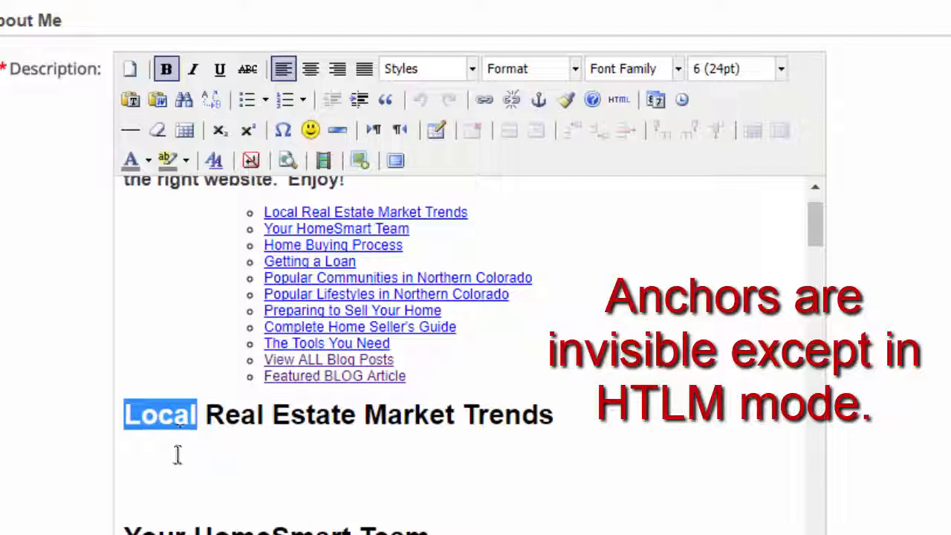
click(540, 104)
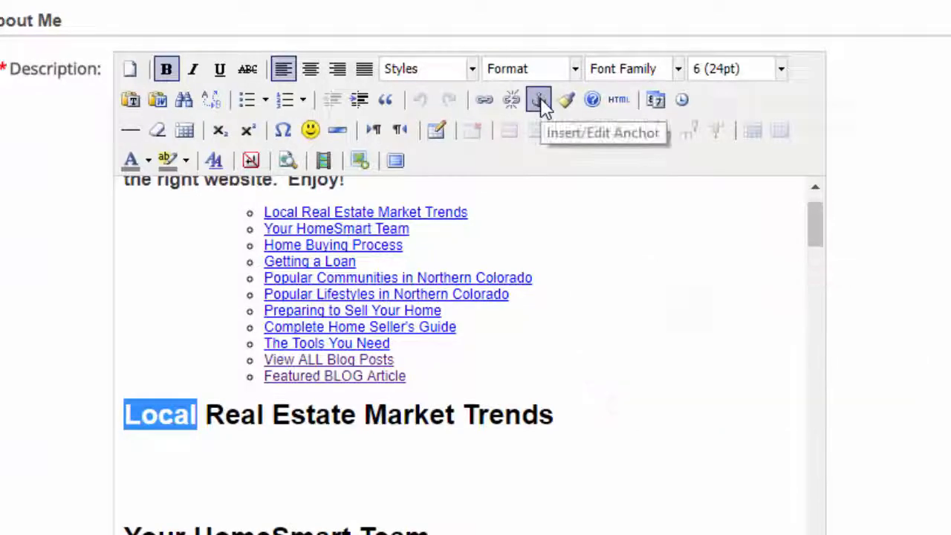
click(540, 99)
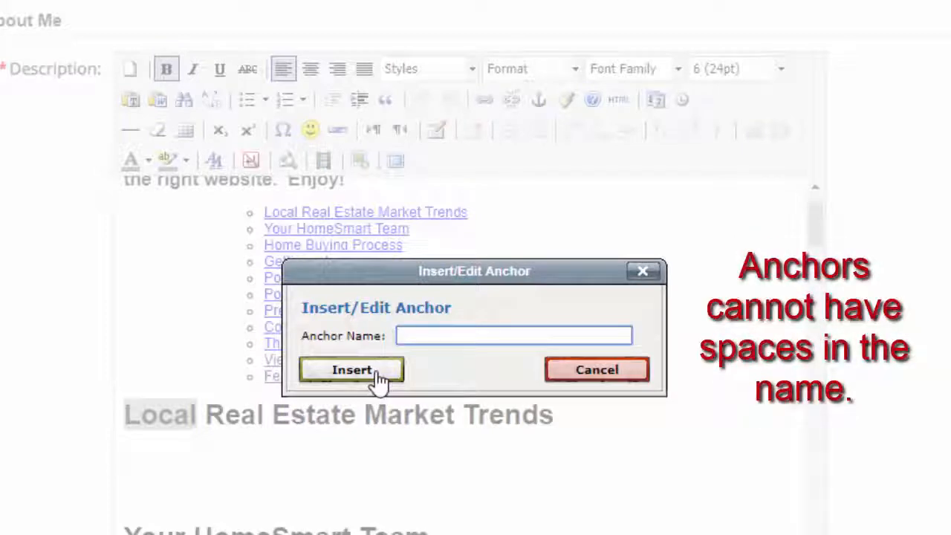
click(595, 371)
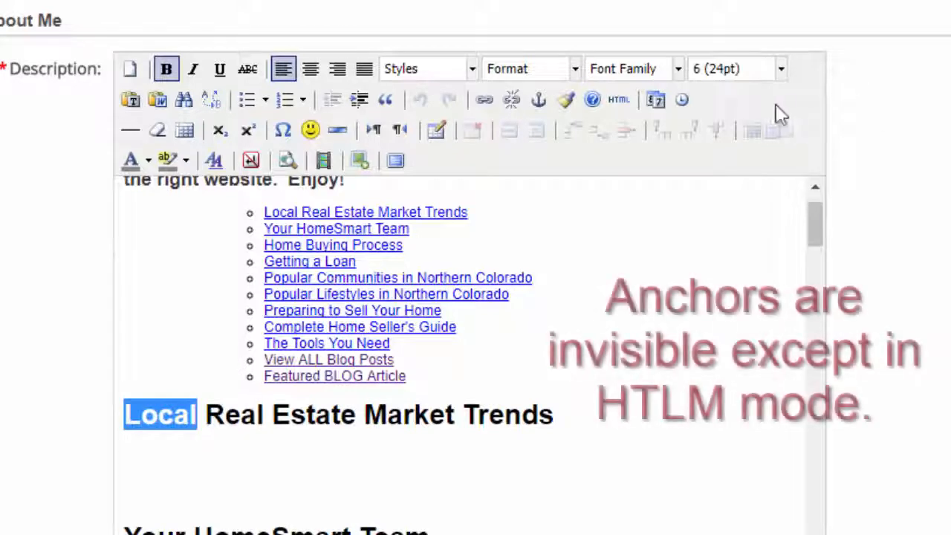
Step: Open the description's HTML source and highlight the Getting-a-Loan anchor tag before the Getting a Loan heading
click(623, 106)
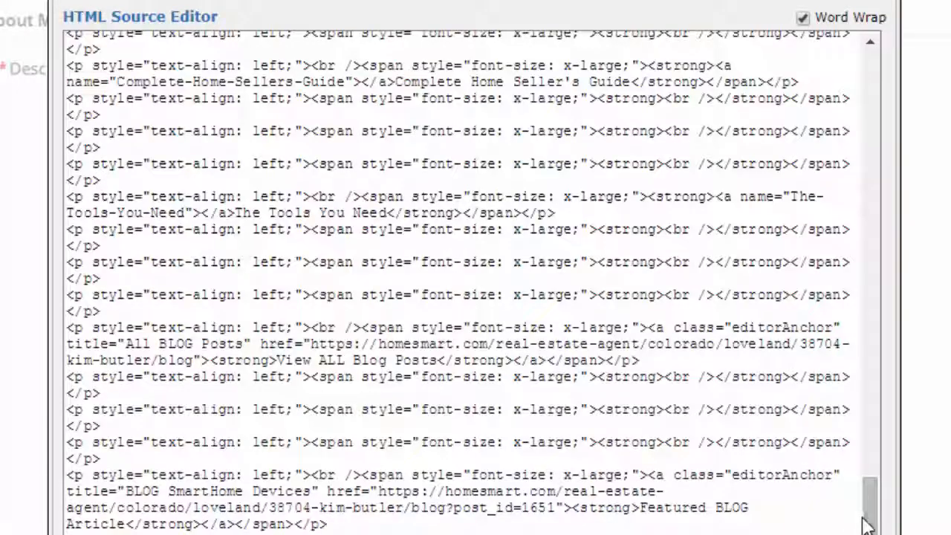
drag(865, 534, 866, 351)
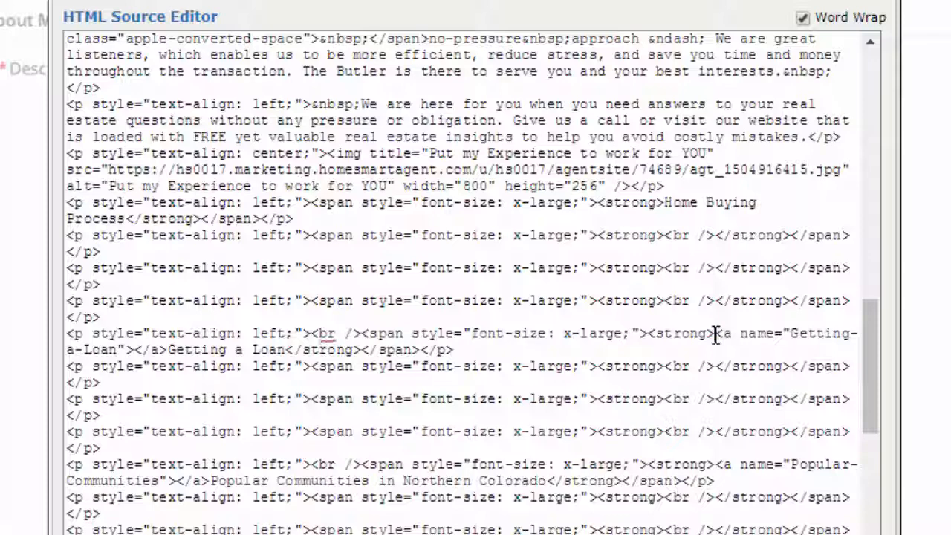
click(716, 335)
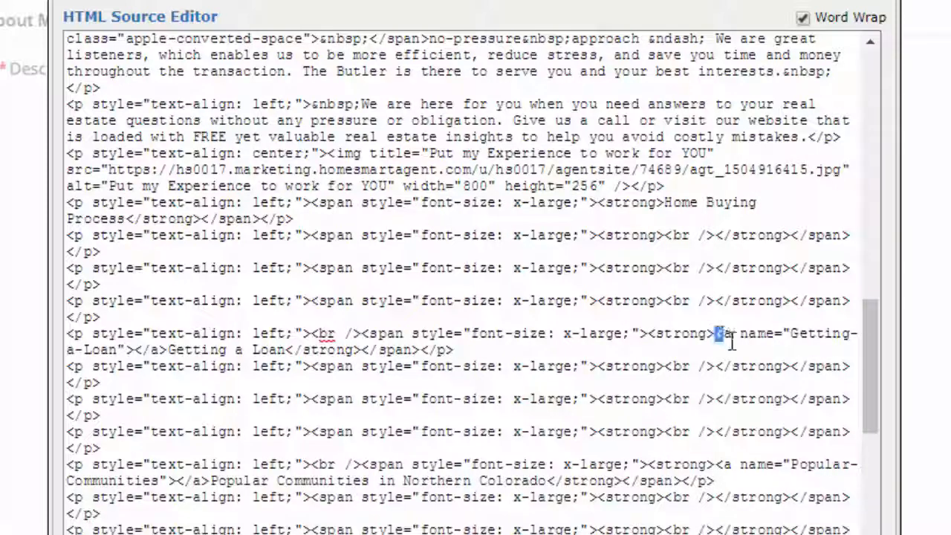
drag(732, 341, 165, 349)
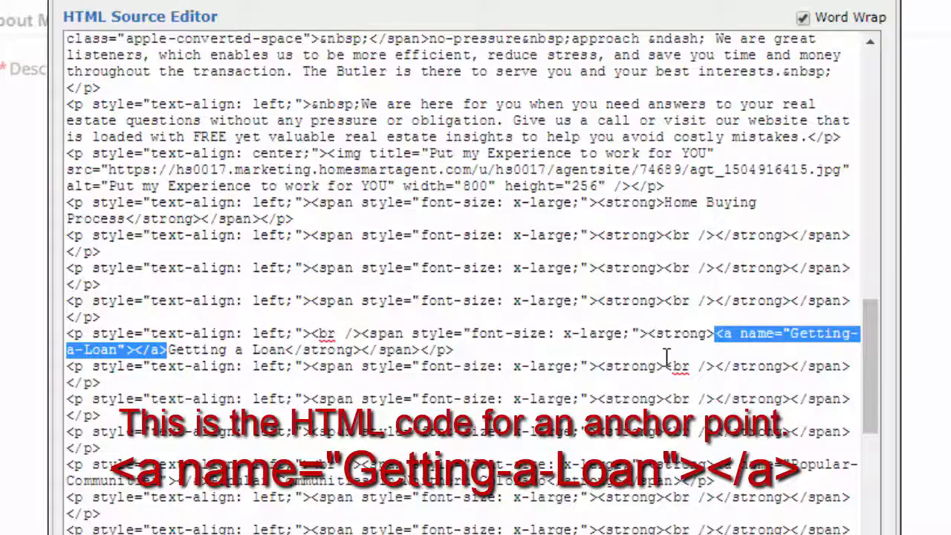
Step: Review the remaining heading anchors and the list's link targets in the HTML source, and close the source editor
scroll(666, 361, down, 2)
scroll(667, 361, down, 2)
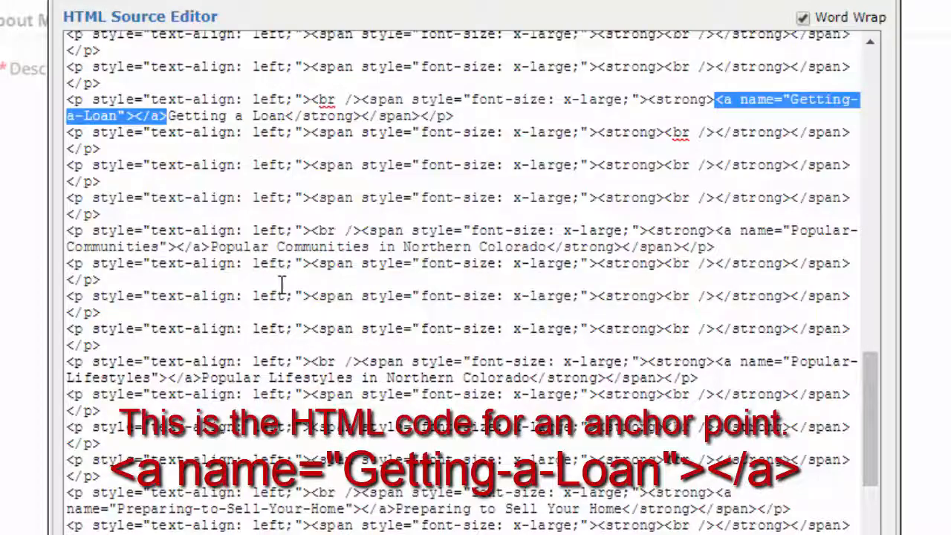
scroll(280, 286, down, 4)
scroll(563, 329, up, 15)
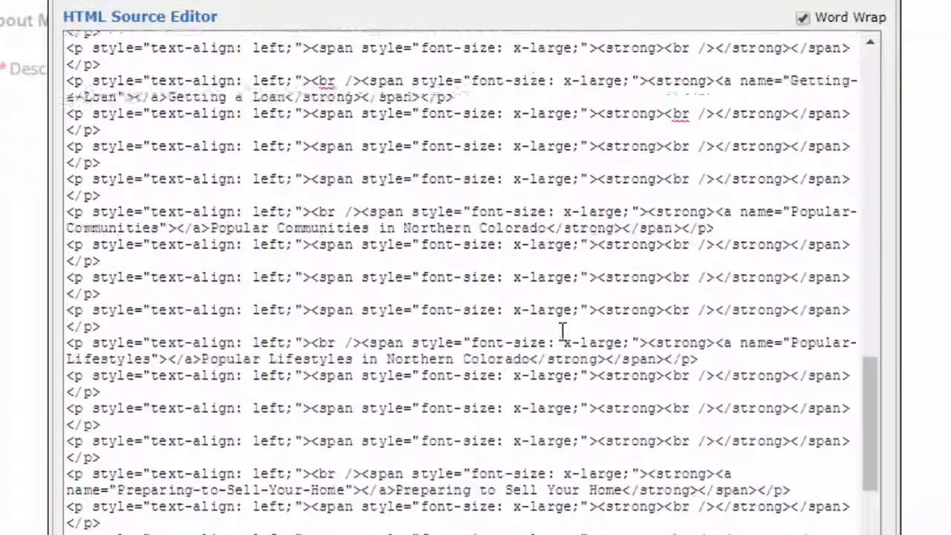
scroll(562, 350, up, 10)
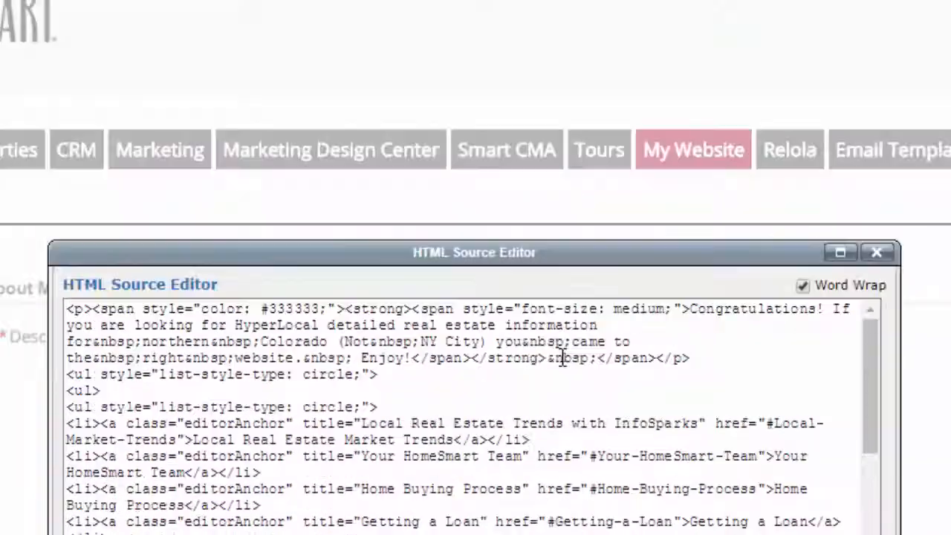
click(877, 252)
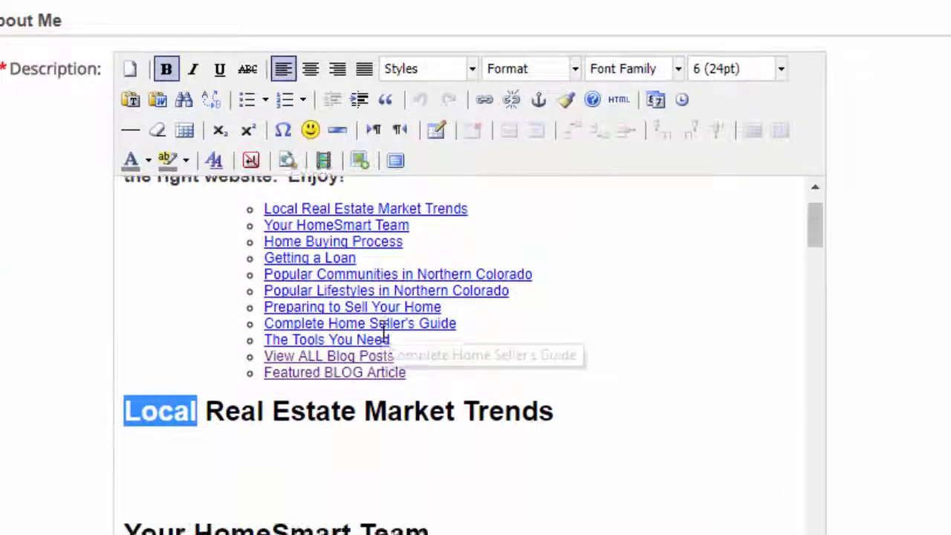
Step: Try to insert an anchor named "Testing an Anchor" on the Testing an Anchor Point text at the end of the description
scroll(382, 336, down, 3)
scroll(384, 338, up, 3)
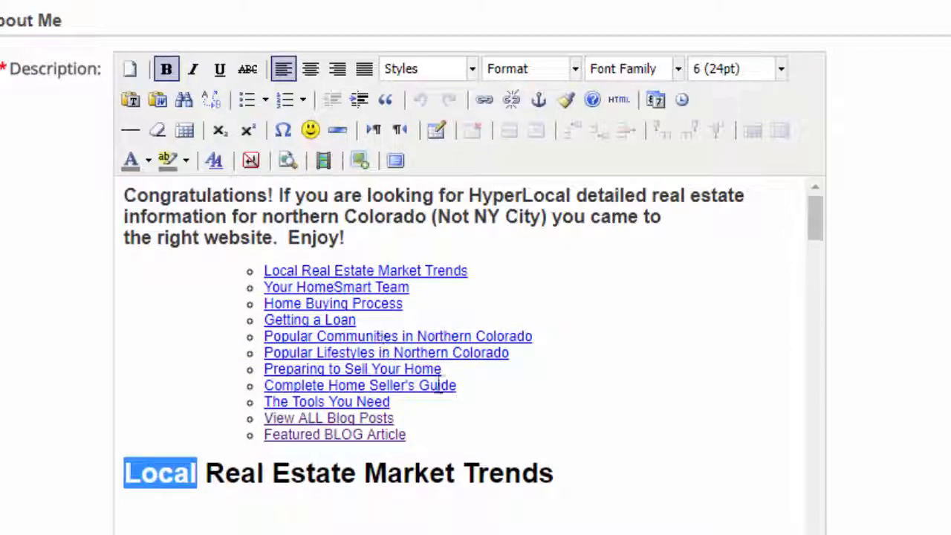
scroll(451, 386, down, 5)
scroll(451, 394, down, 4)
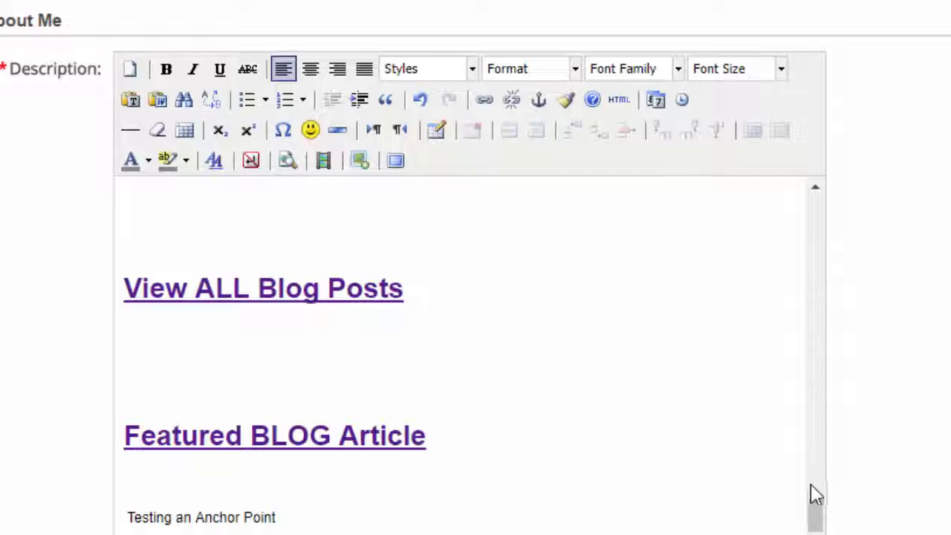
drag(281, 518, 97, 522)
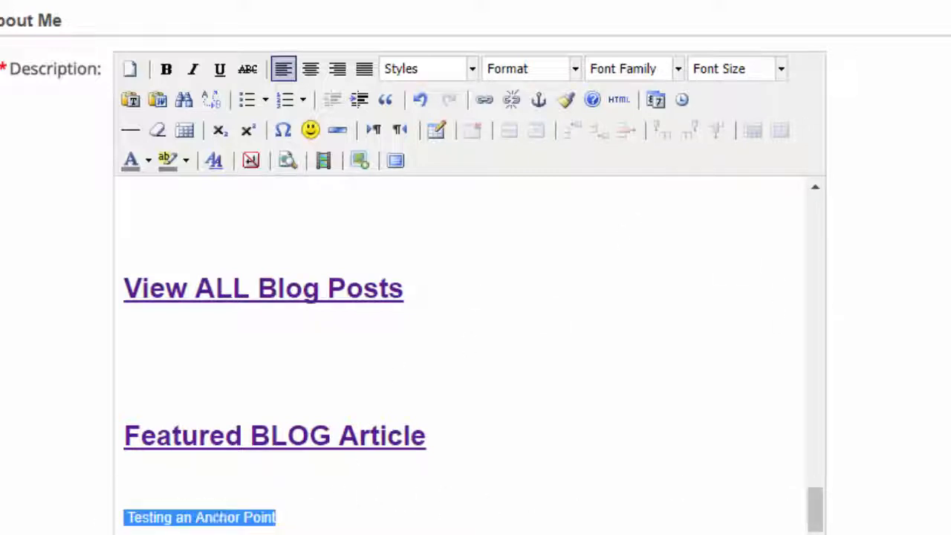
click(538, 101)
text(Testing an Anchor)
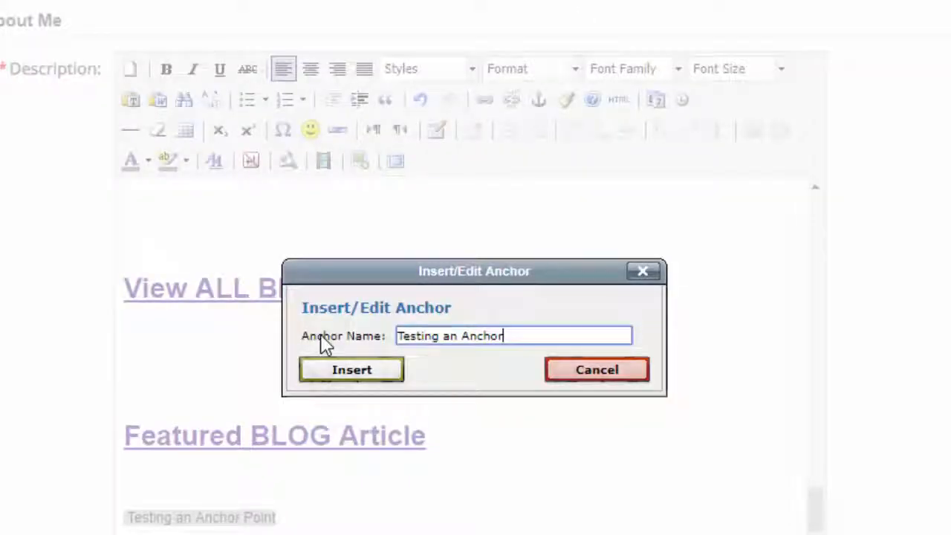
click(352, 385)
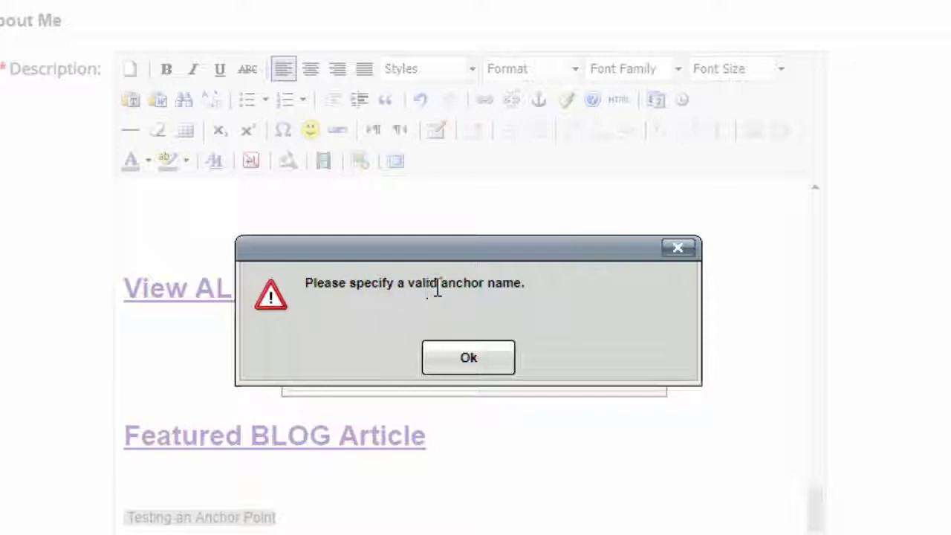
click(483, 360)
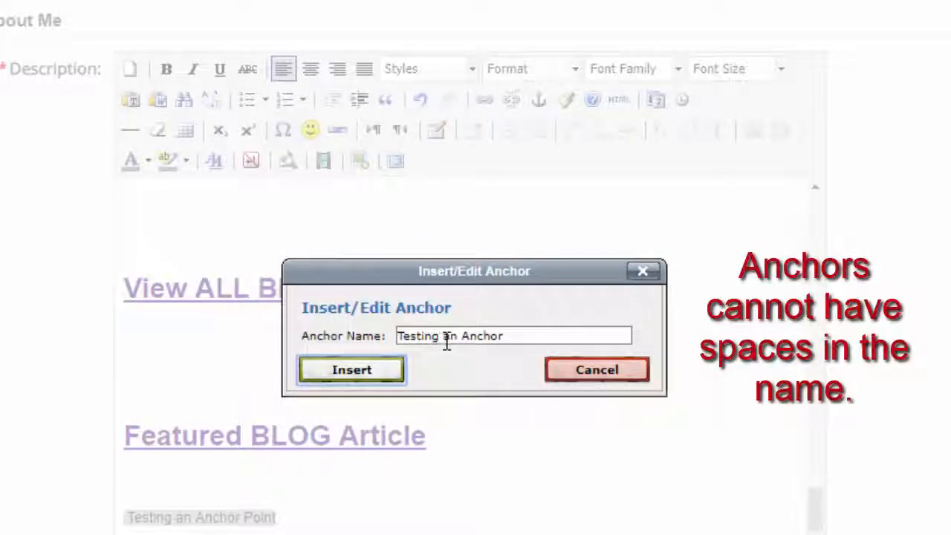
Step: Correct the anchor name to "Testing-an-anchor" and insert it on the Testing an Anchor Point text at the end of the description
click(444, 339)
key(BackSpace)
text(-)
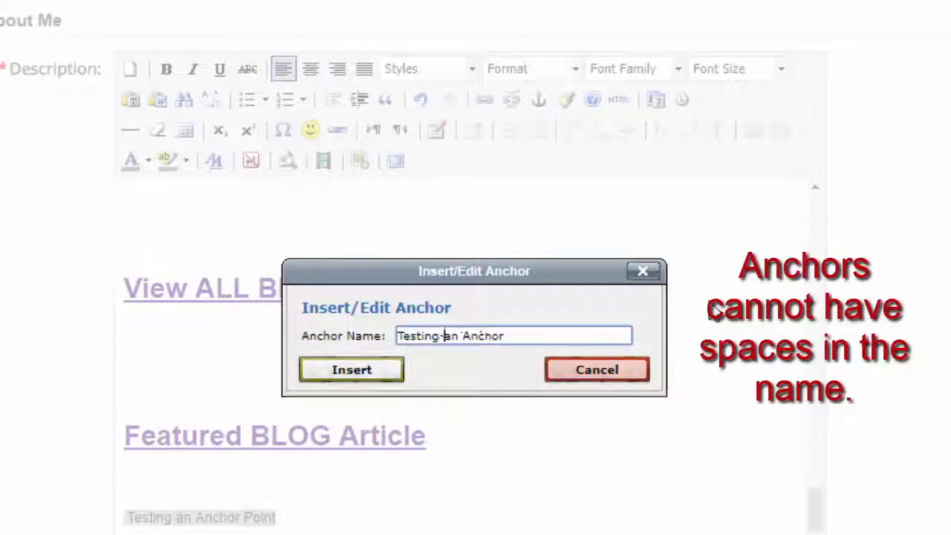
click(464, 336)
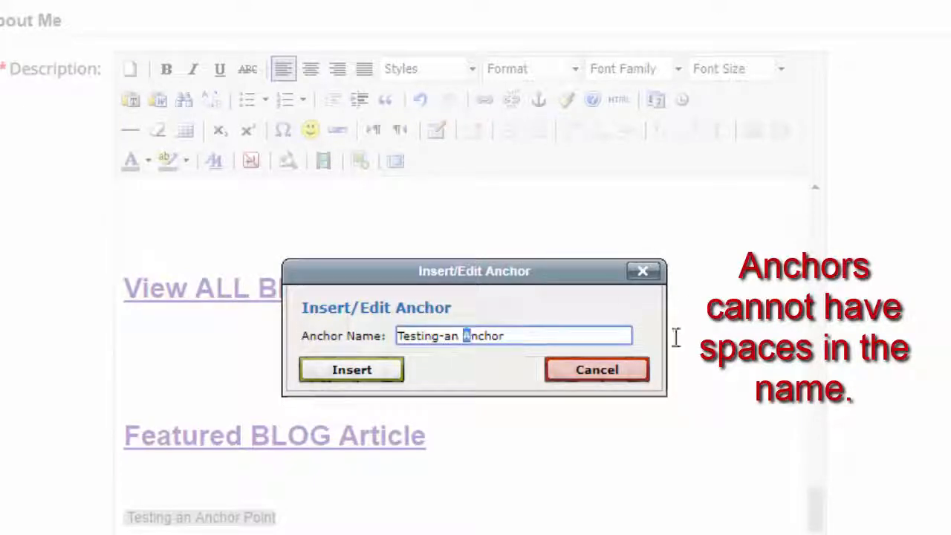
key(BackSpace)
key(BackSpace)
text(-a)
drag(533, 337, 314, 340)
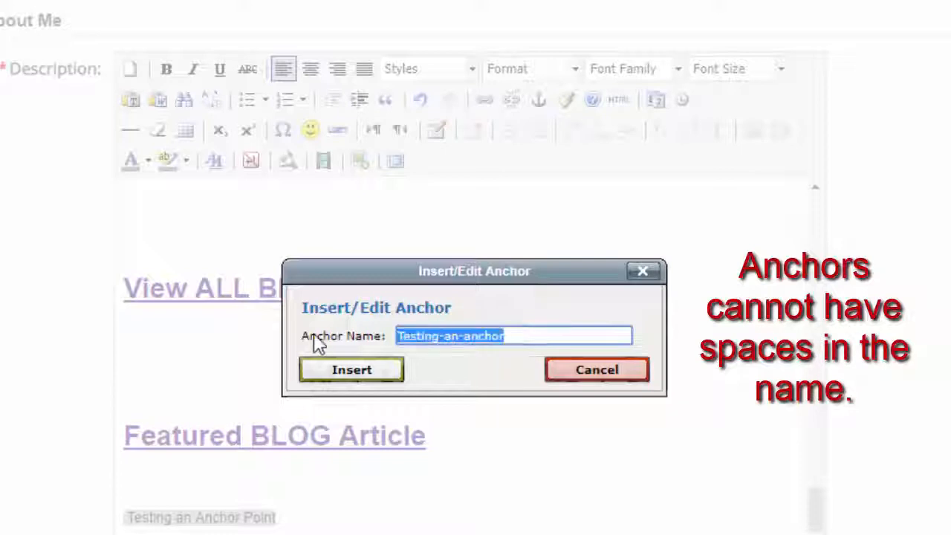
click(548, 335)
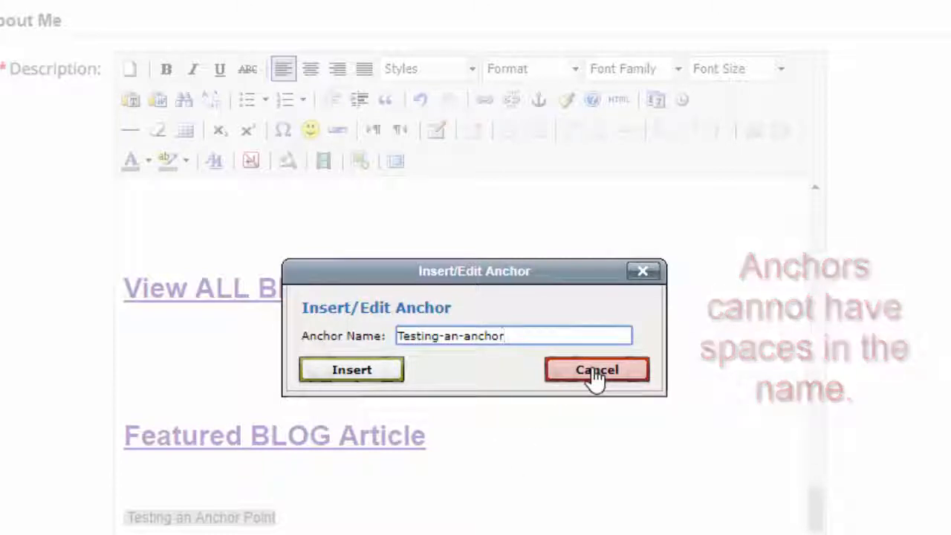
click(349, 375)
click(357, 527)
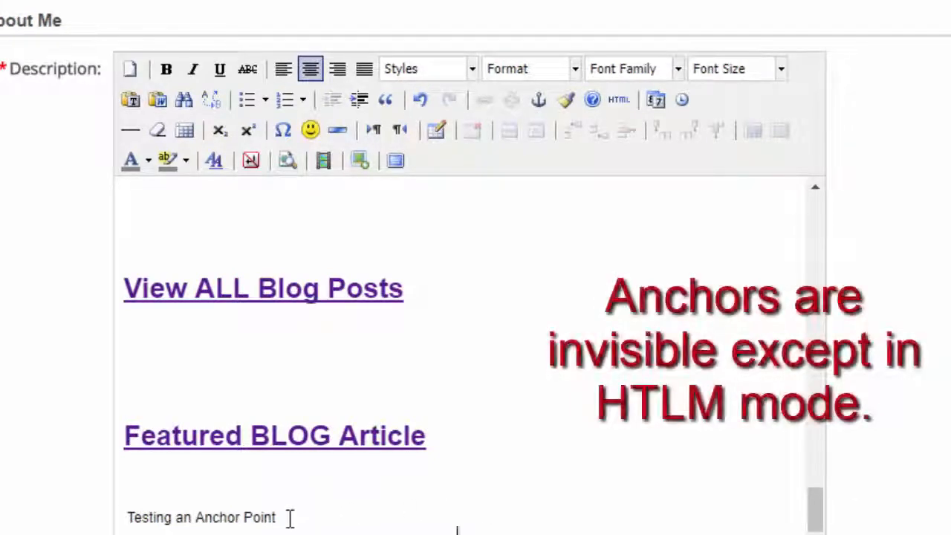
drag(276, 518, 127, 515)
key(Left)
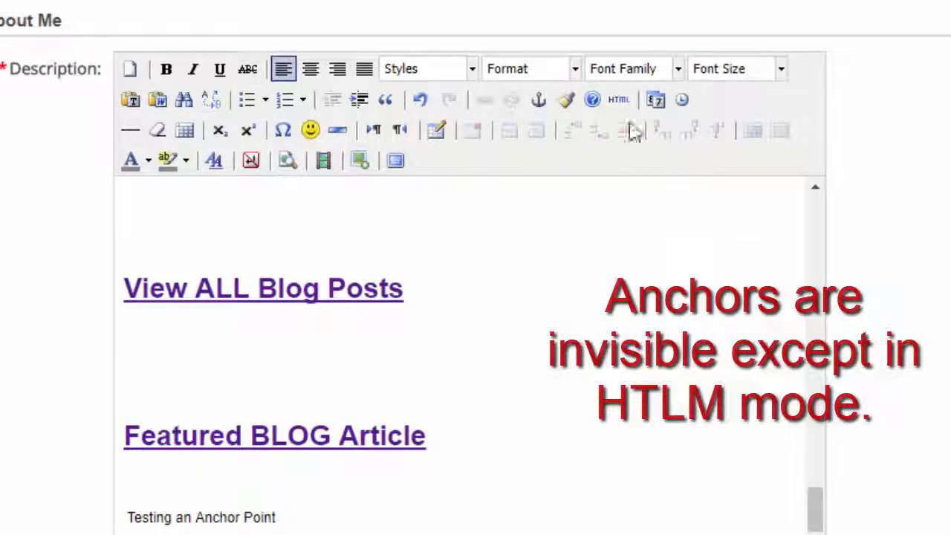
Step: Link the Testing an Anchor Point list entry to the Testing-an-anchor anchor with the title "Testing an Anchor Point", and save the About Me page
drag(413, 412, 264, 417)
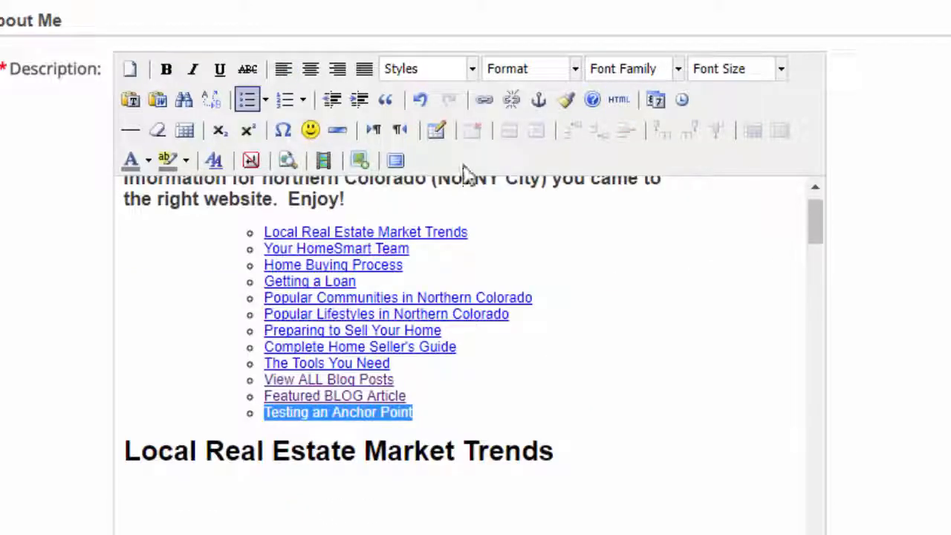
click(484, 99)
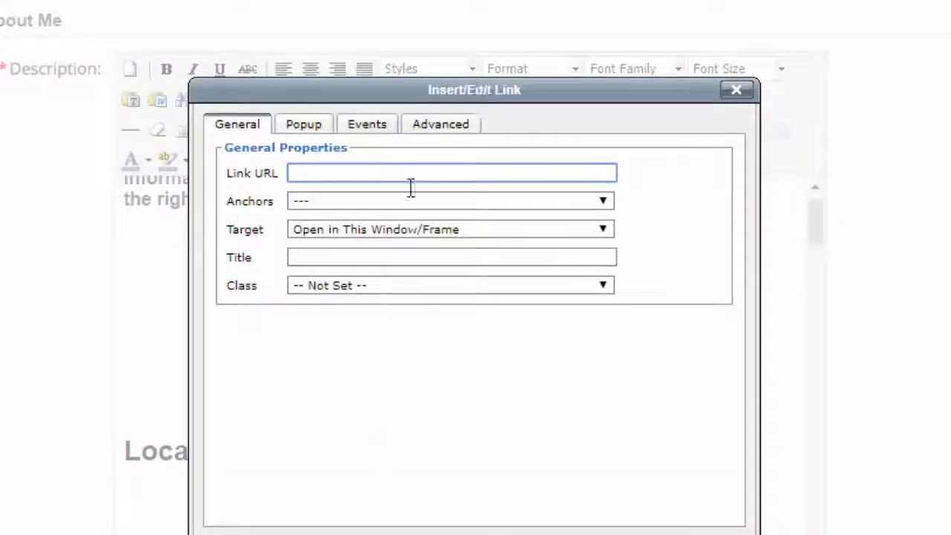
click(396, 205)
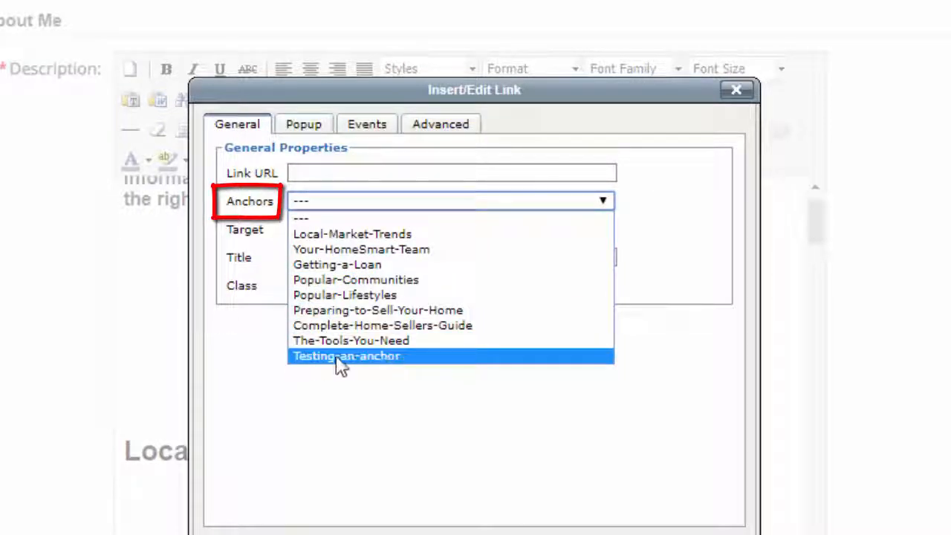
click(375, 361)
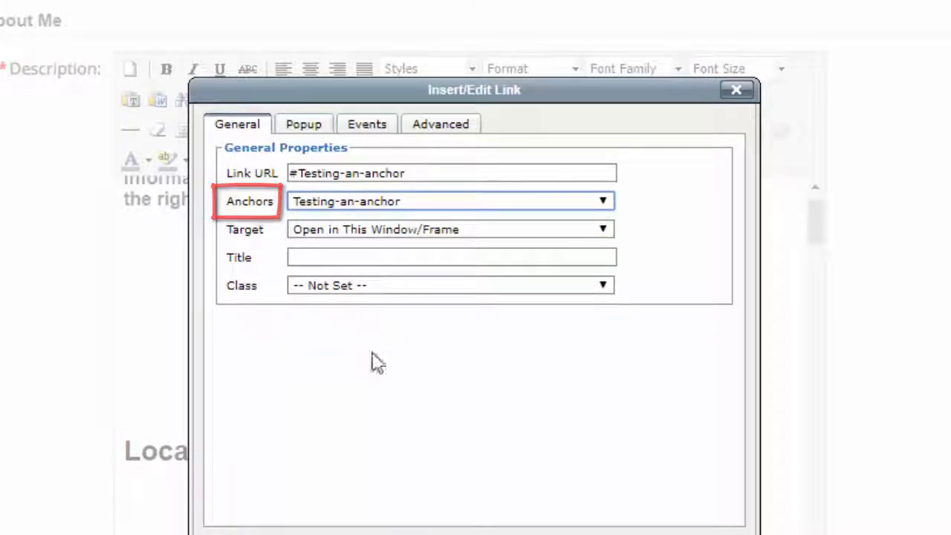
click(363, 257)
text(Testing an Anchor Point)
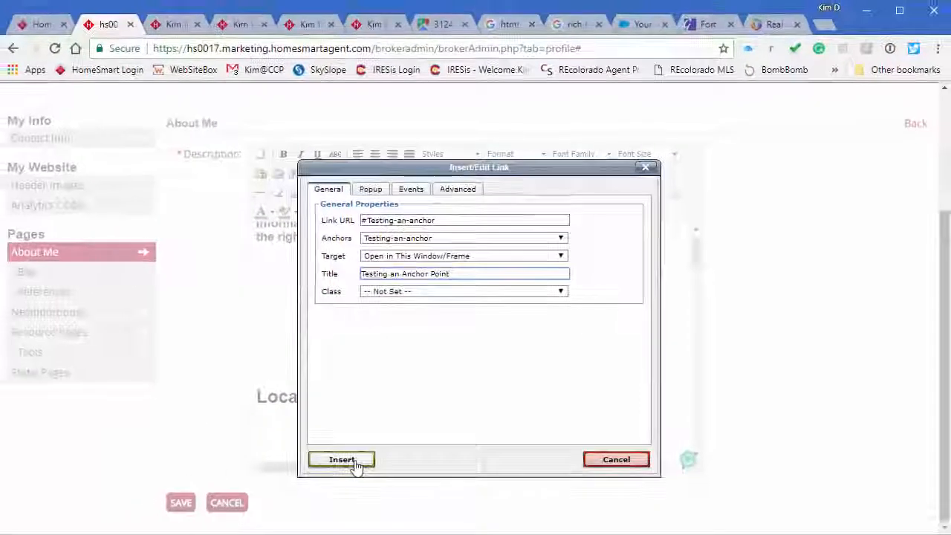
click(355, 463)
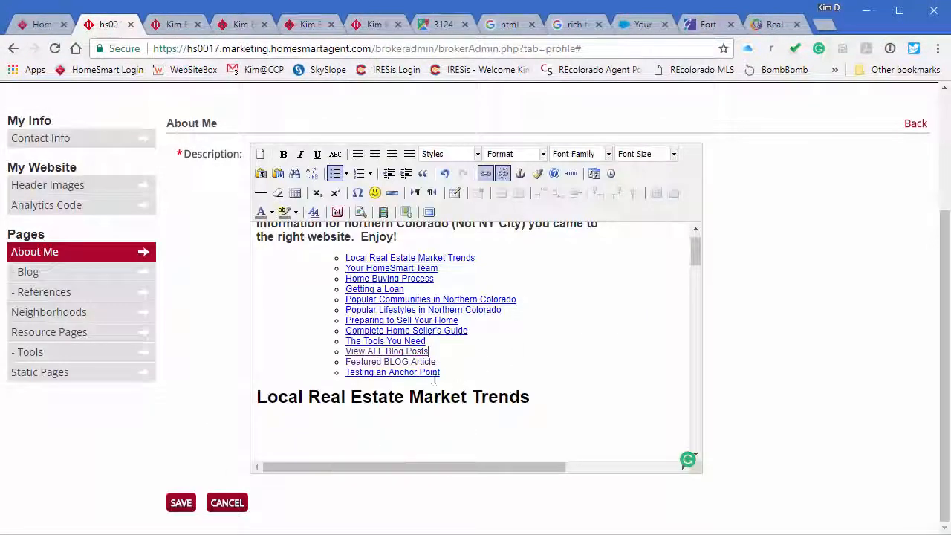
click(183, 503)
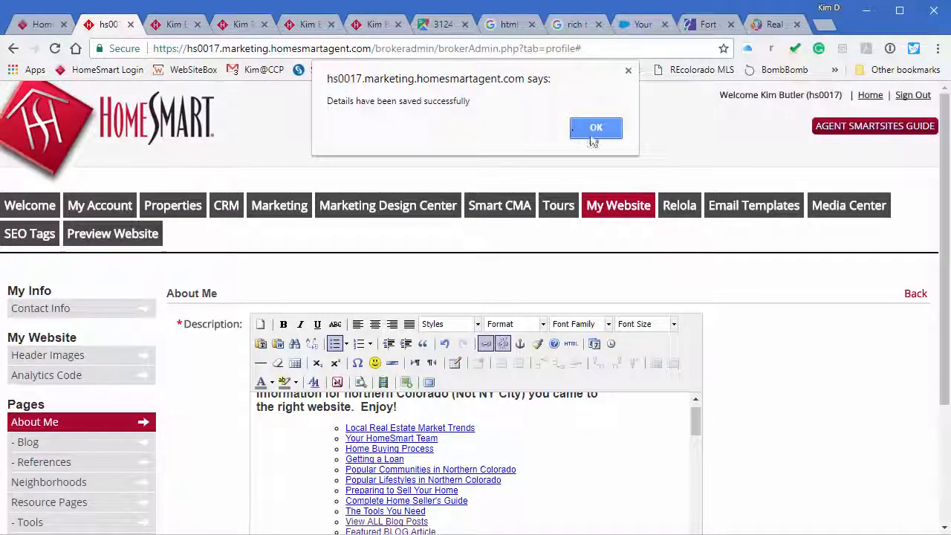
click(596, 128)
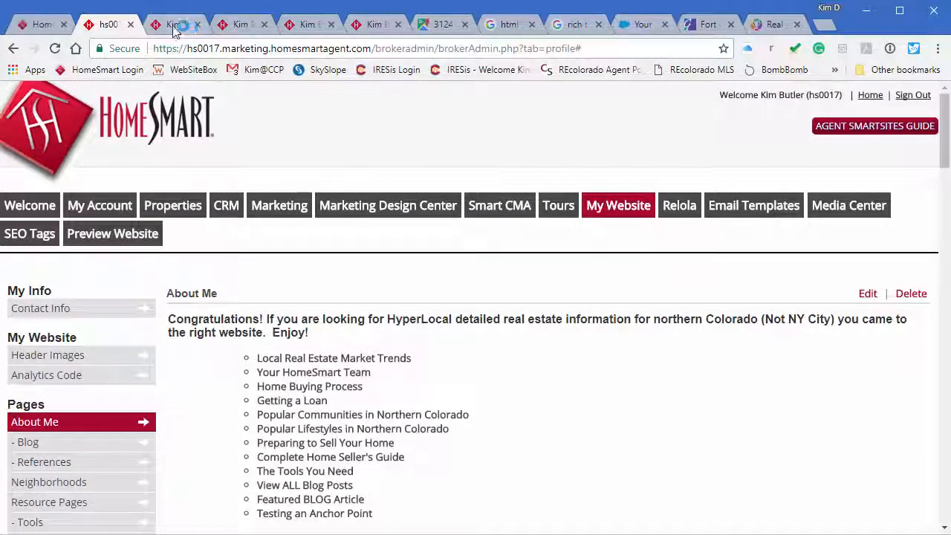
Step: Test the Testing an Anchor Point link on the live agent page, and return to the top of the page
click(174, 26)
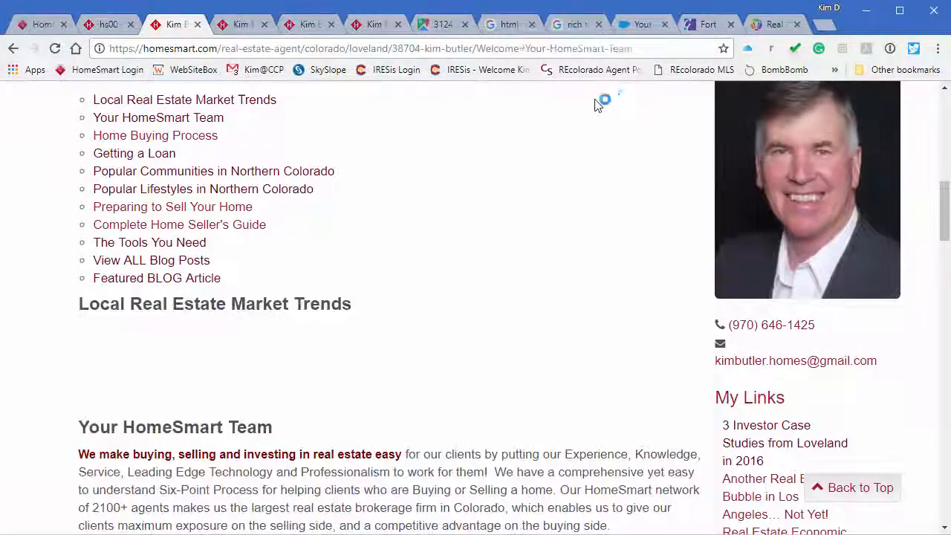
click(165, 298)
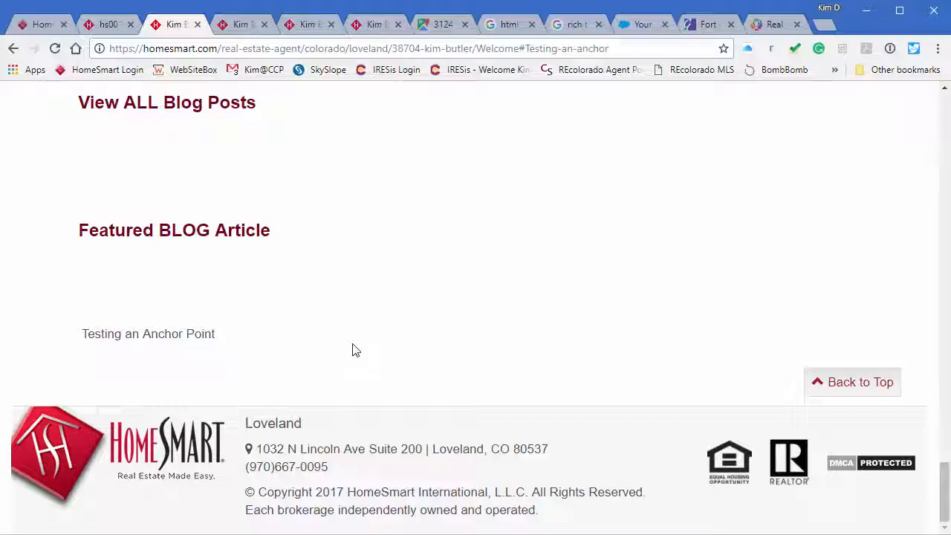
click(856, 387)
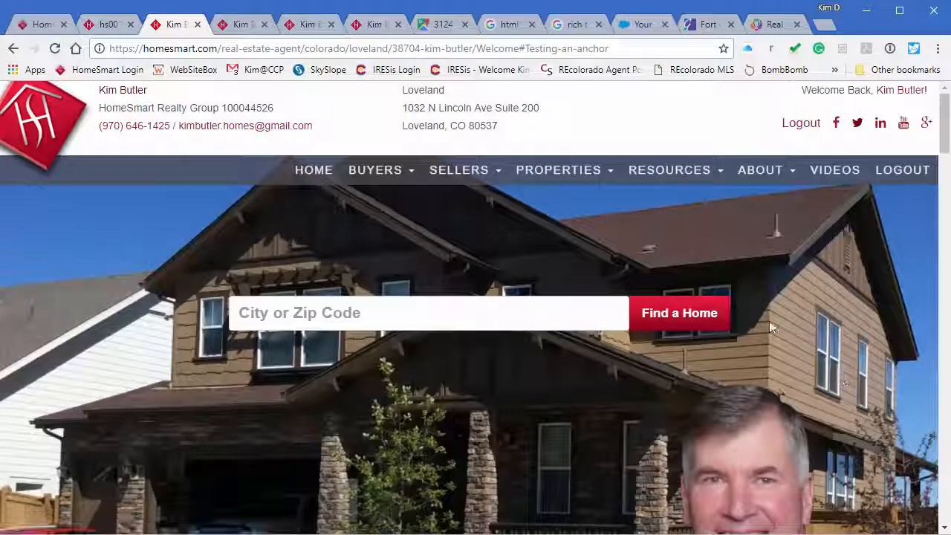
drag(944, 113, 946, 188)
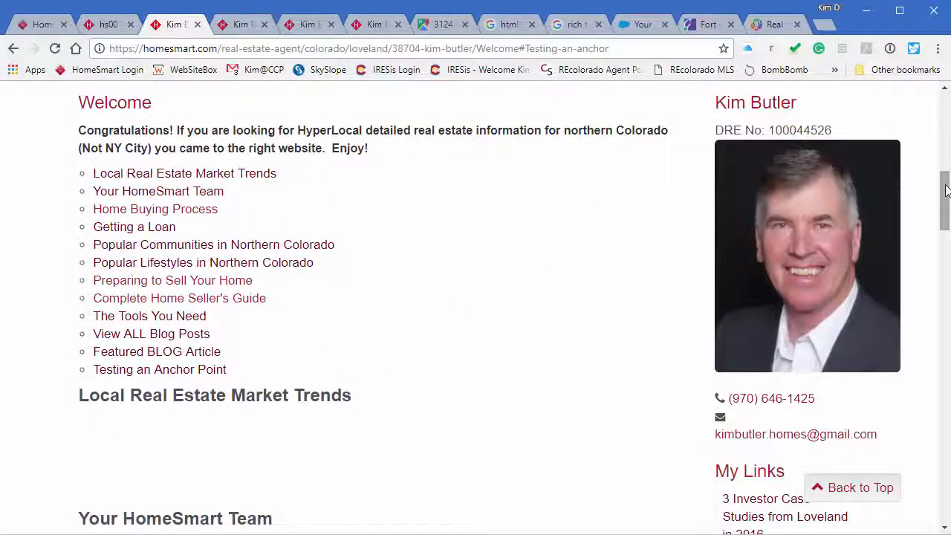
drag(944, 184, 945, 111)
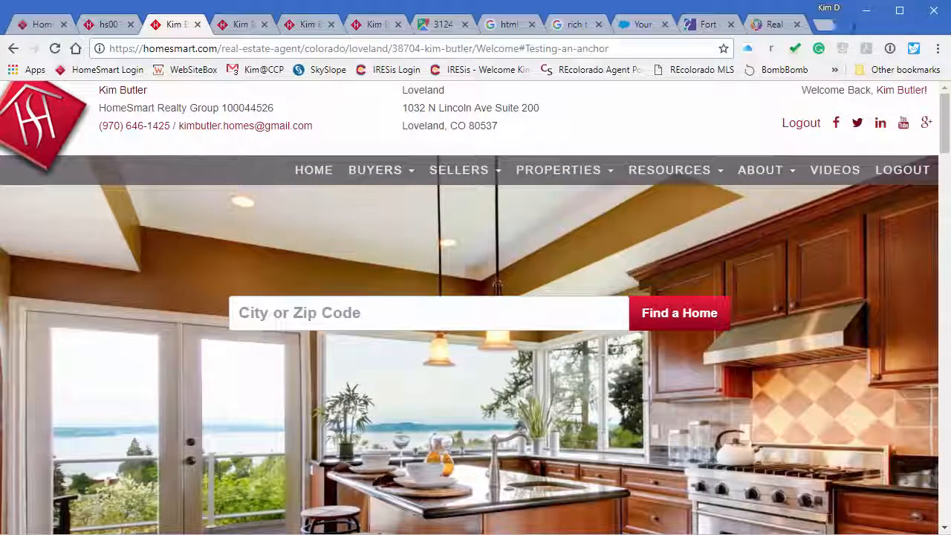